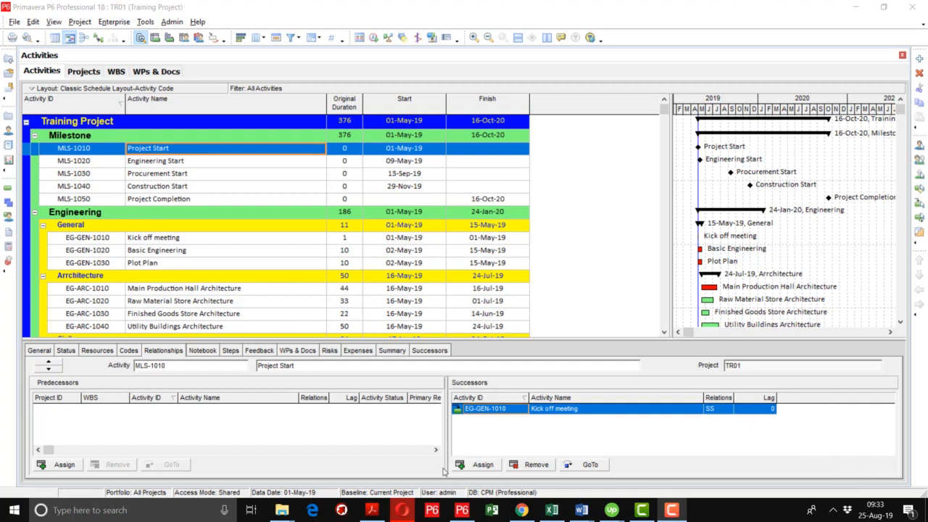
- Show the status details of the Project Start milestone, enlarge the details area to expose its constraints, and list the available primary constraint types
{"action": "left_click", "coordinate": [66, 350]}
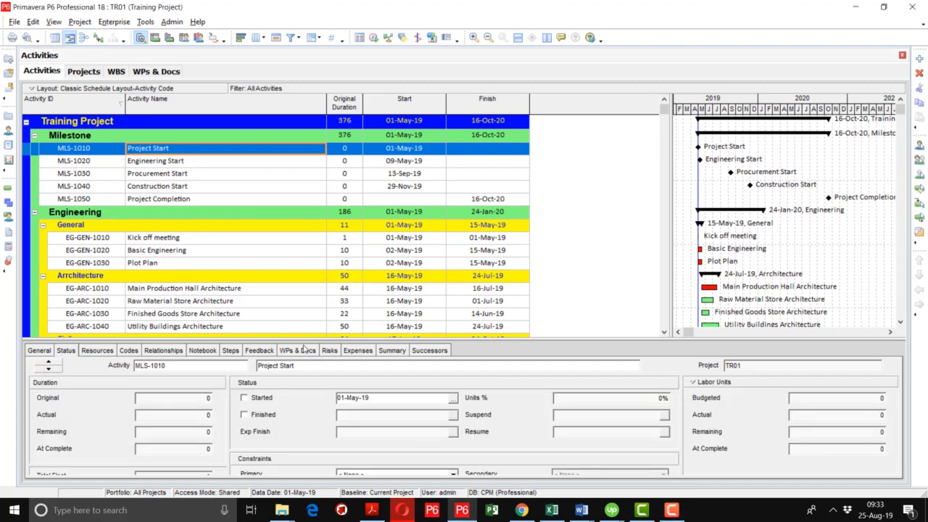
{"action": "left_click_drag", "start_coordinate": [305, 338], "coordinate": [349, 259]}
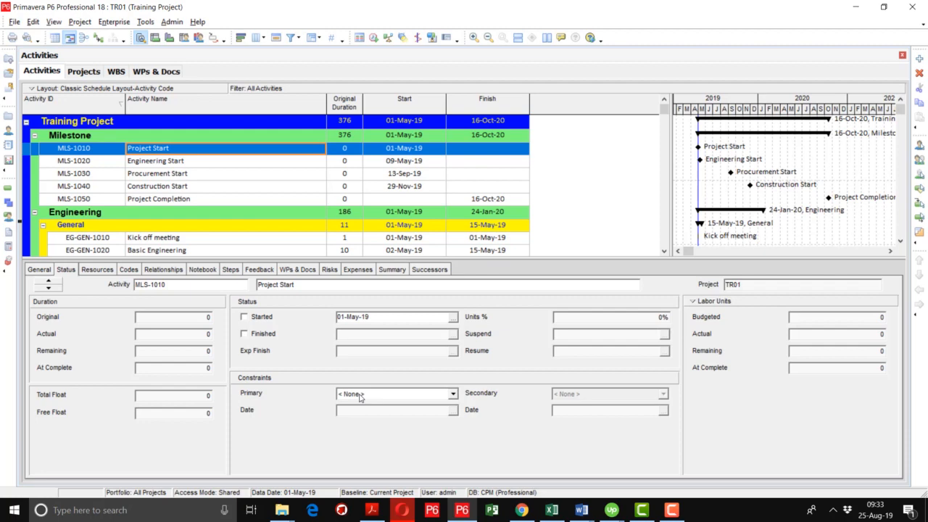
{"action": "left_click", "coordinate": [360, 395]}
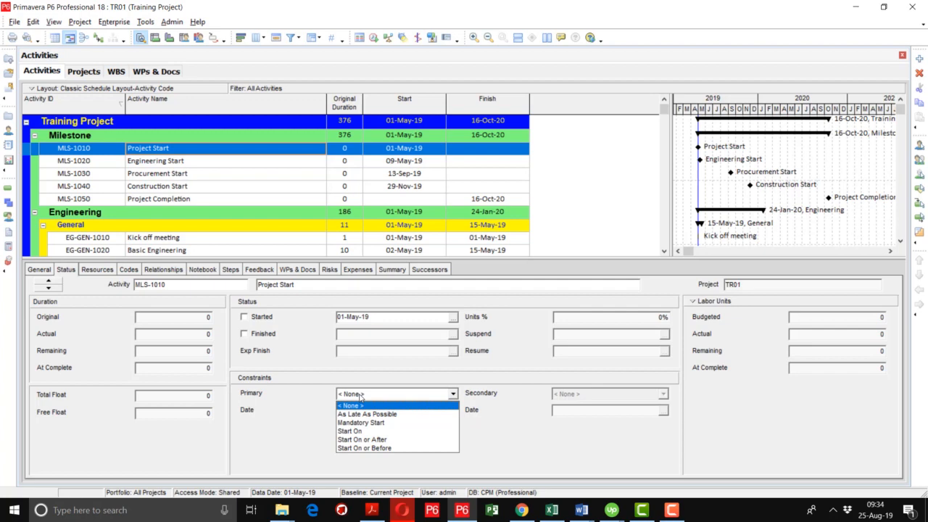
- Give activity CN-ELE-1010, Electrical Equipment and Cable Installation, a primary constraint of Start On dated 15-Apr-20
{"action": "left_click", "coordinate": [664, 253]}
{"action": "left_click", "coordinate": [665, 253]}
{"action": "left_click", "coordinate": [665, 253]}
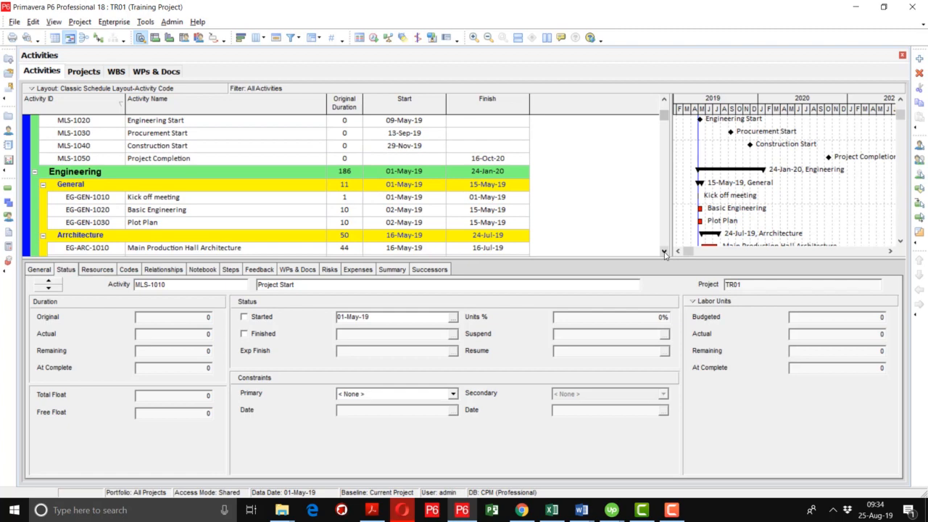
{"action": "left_click", "coordinate": [664, 253]}
{"action": "left_click", "coordinate": [665, 253]}
{"action": "left_click", "coordinate": [665, 253]}
{"action": "left_click", "coordinate": [665, 253]}
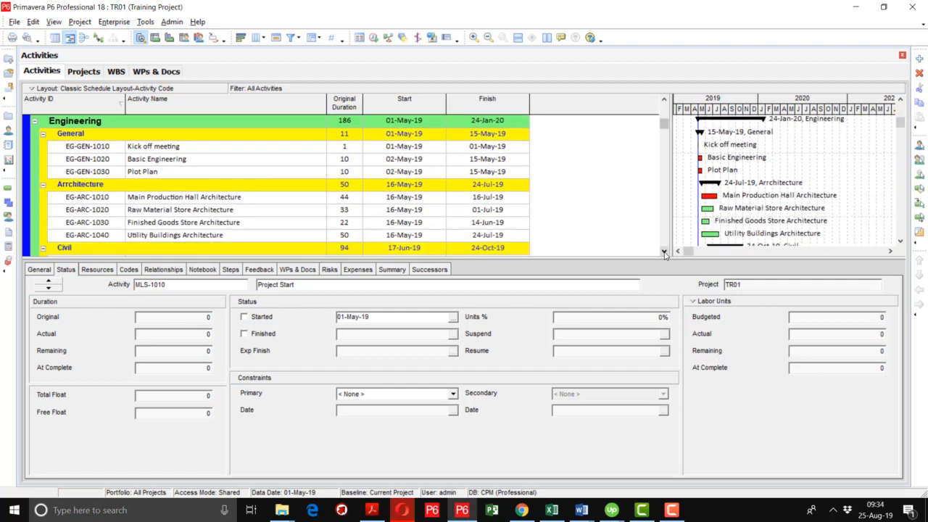
{"action": "left_click", "coordinate": [664, 253]}
{"action": "left_click", "coordinate": [665, 253]}
{"action": "left_click", "coordinate": [664, 253]}
{"action": "left_click", "coordinate": [665, 253]}
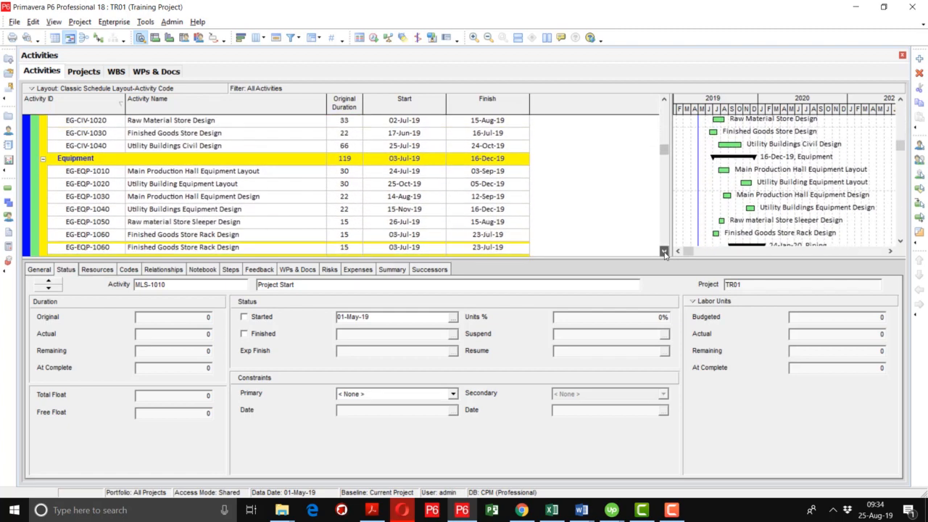
{"action": "left_click", "coordinate": [664, 253]}
{"action": "left_click", "coordinate": [665, 253]}
{"action": "left_click", "coordinate": [665, 253]}
{"action": "left_click", "coordinate": [665, 253]}
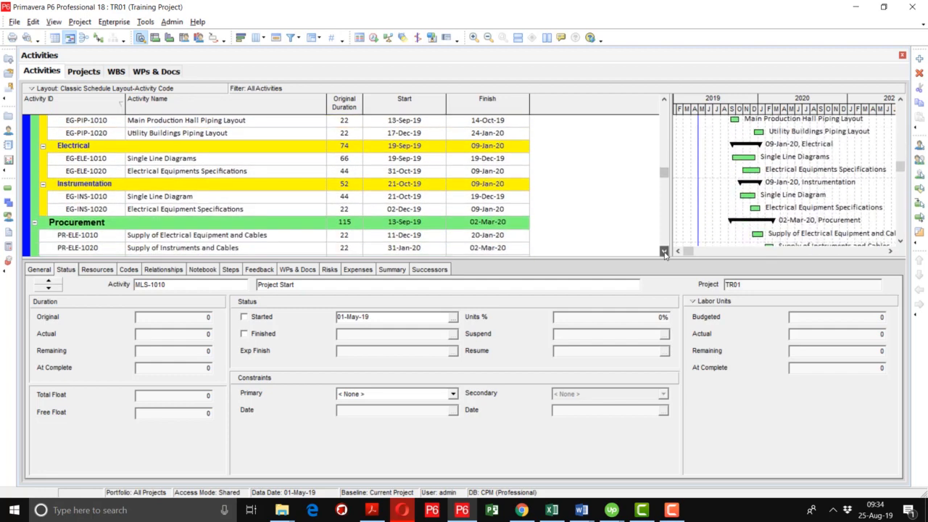
{"action": "left_click", "coordinate": [665, 254]}
{"action": "left_click", "coordinate": [665, 253]}
{"action": "left_click", "coordinate": [665, 253]}
{"action": "left_click", "coordinate": [665, 253]}
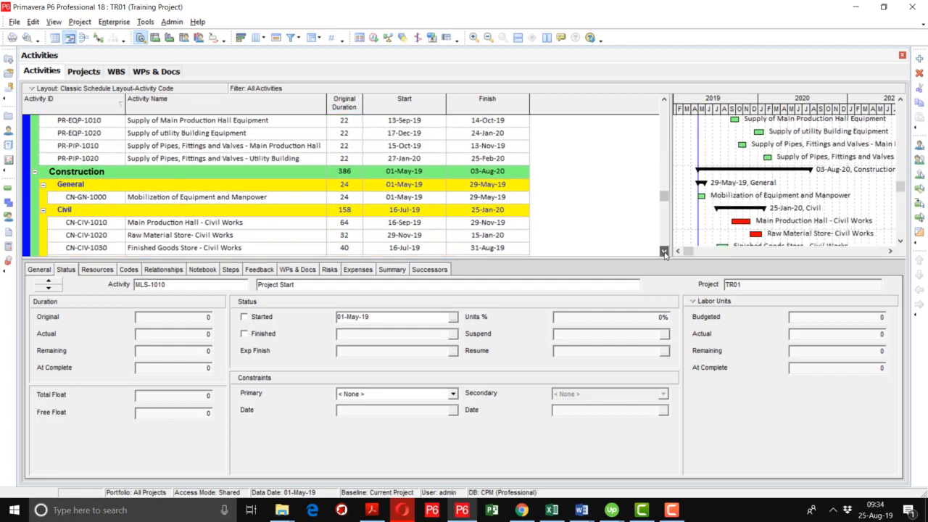
{"action": "left_click", "coordinate": [665, 253]}
{"action": "left_click", "coordinate": [665, 253]}
{"action": "left_click", "coordinate": [665, 253]}
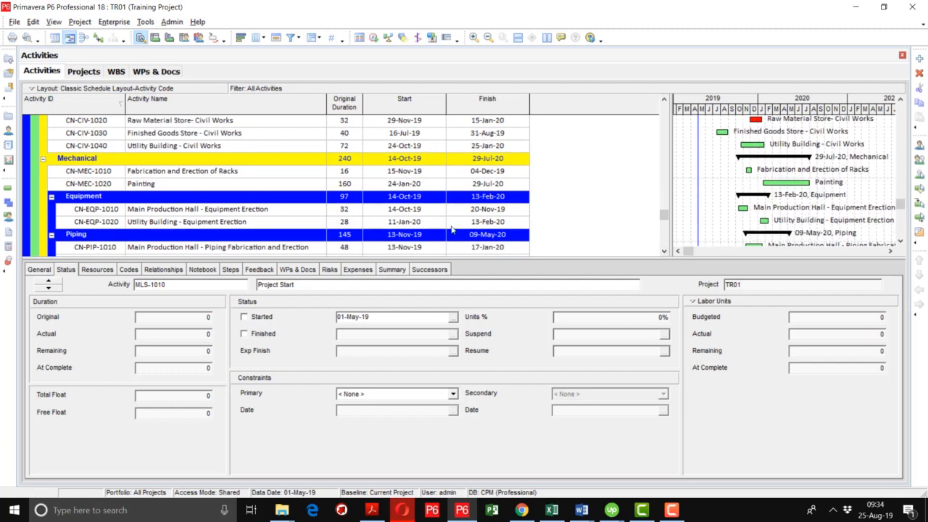
{"action": "left_click", "coordinate": [664, 252]}
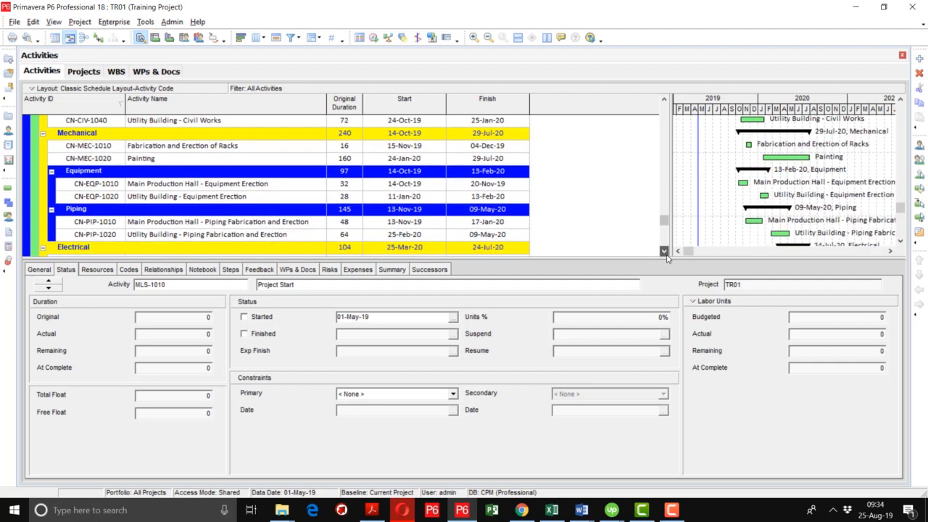
{"action": "left_click", "coordinate": [664, 252]}
{"action": "left_click", "coordinate": [664, 251]}
{"action": "left_click", "coordinate": [664, 251]}
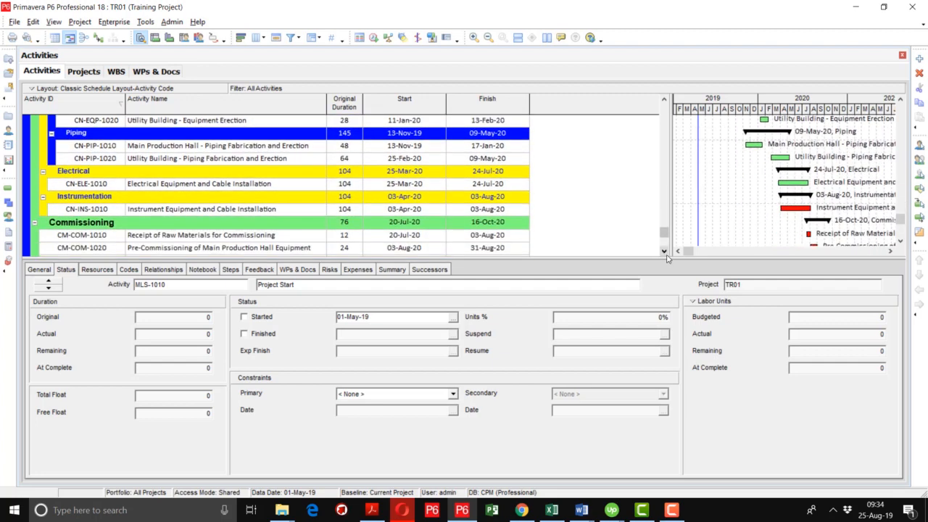
{"action": "left_click", "coordinate": [153, 185]}
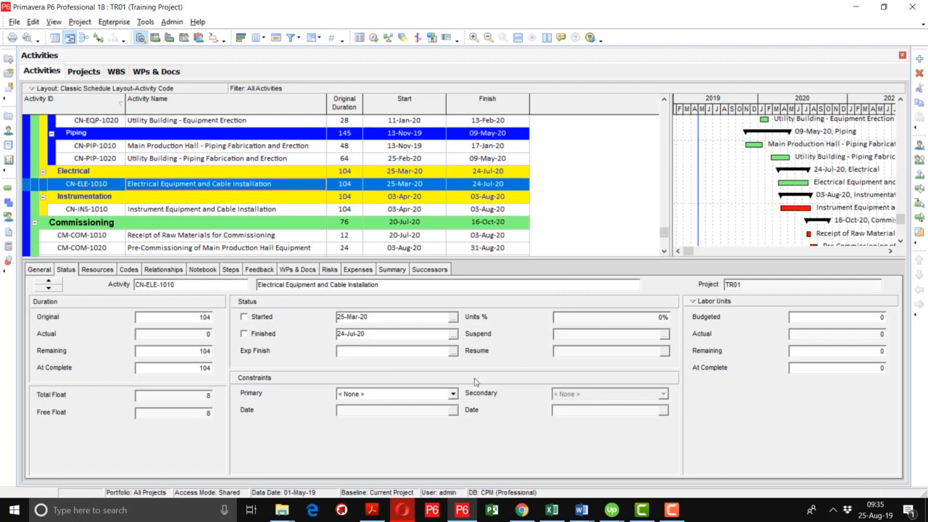
{"action": "left_click", "coordinate": [453, 393]}
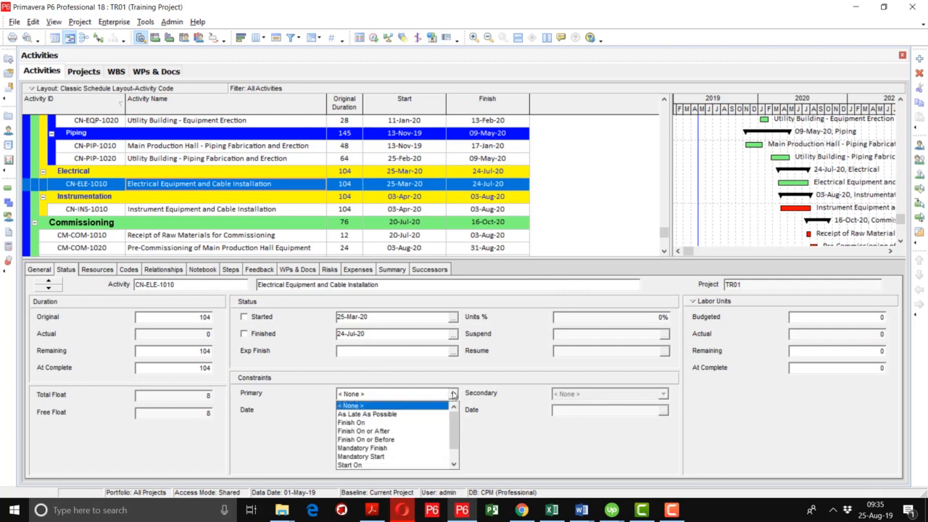
{"action": "left_click", "coordinate": [368, 464]}
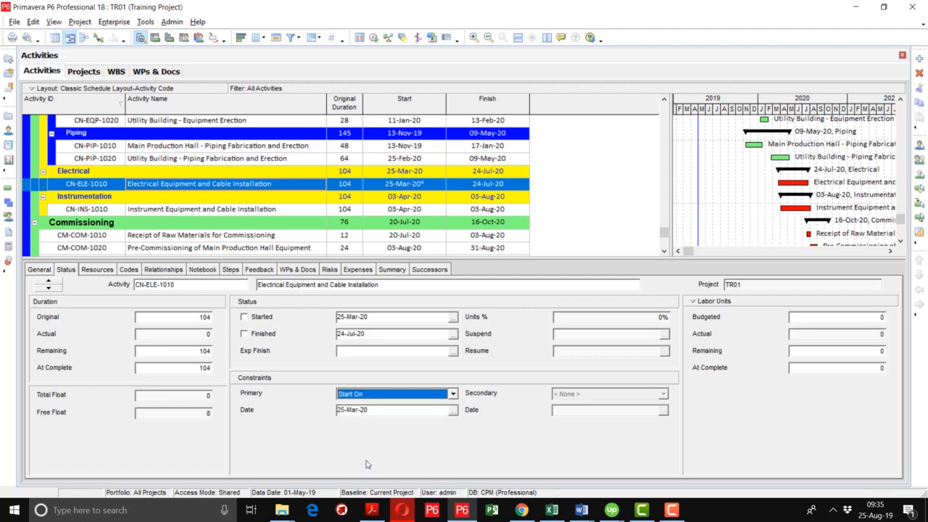
{"action": "left_click", "coordinate": [453, 411]}
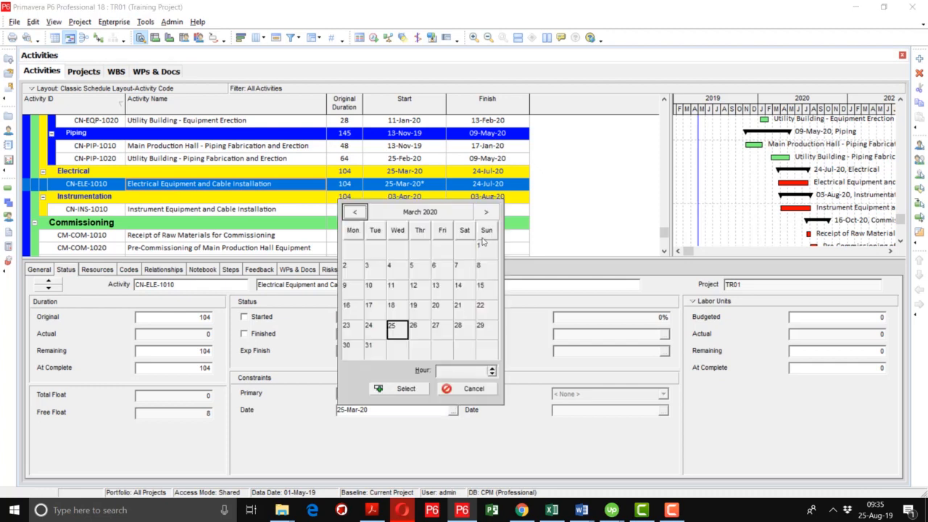
{"action": "left_click", "coordinate": [487, 212]}
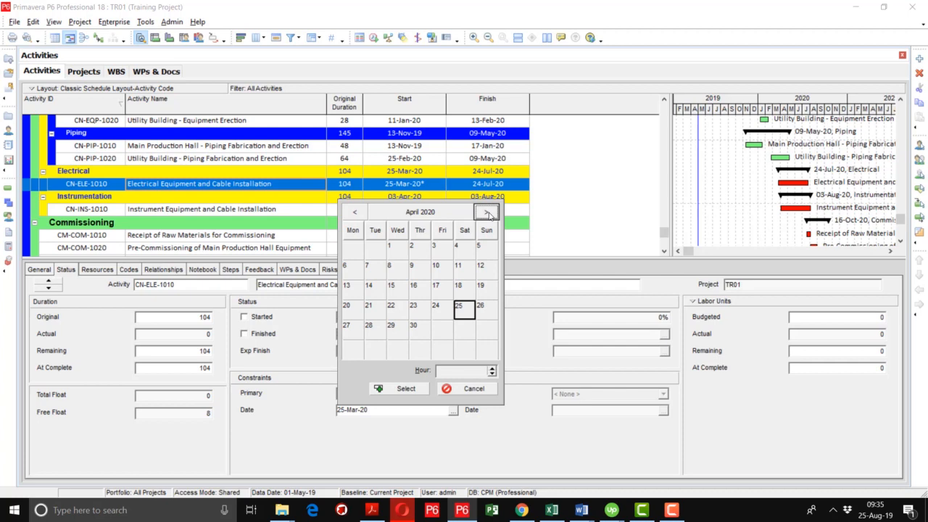
{"action": "double_click", "coordinate": [400, 290]}
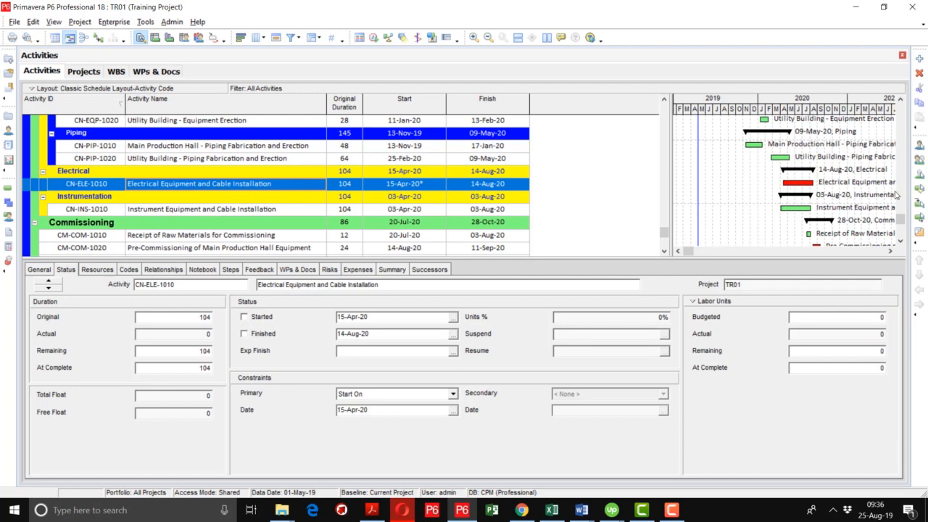
- Review the project's overall dates and read the scheduling log's settings, constraints, warnings and critical activities
{"action": "left_click_drag", "start_coordinate": [900, 223], "coordinate": [883, 88]}
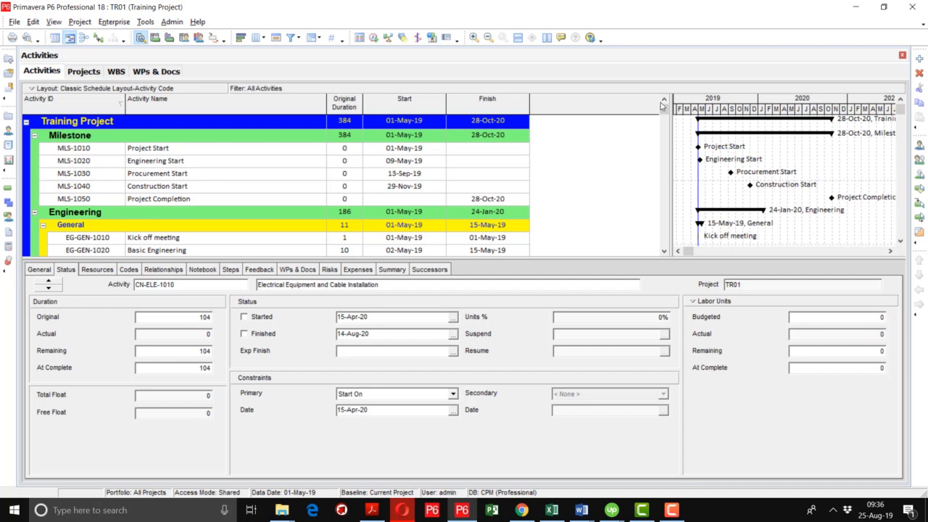
{"action": "left_click_drag", "start_coordinate": [665, 108], "coordinate": [662, 251]}
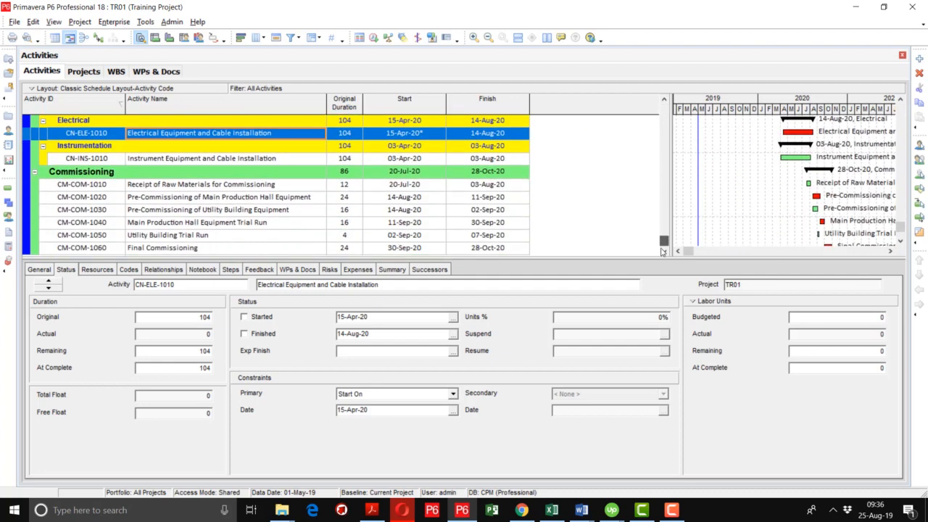
{"action": "left_click", "coordinate": [373, 39]}
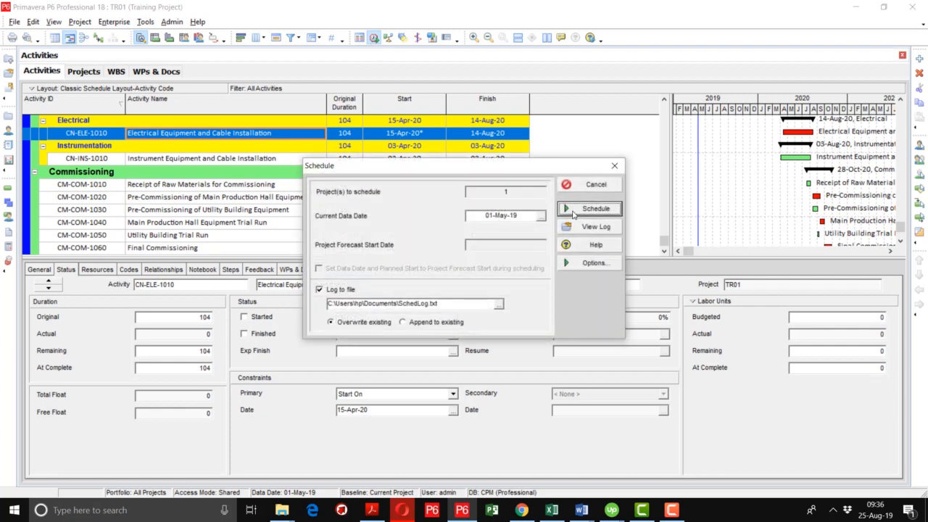
{"action": "left_click", "coordinate": [580, 227]}
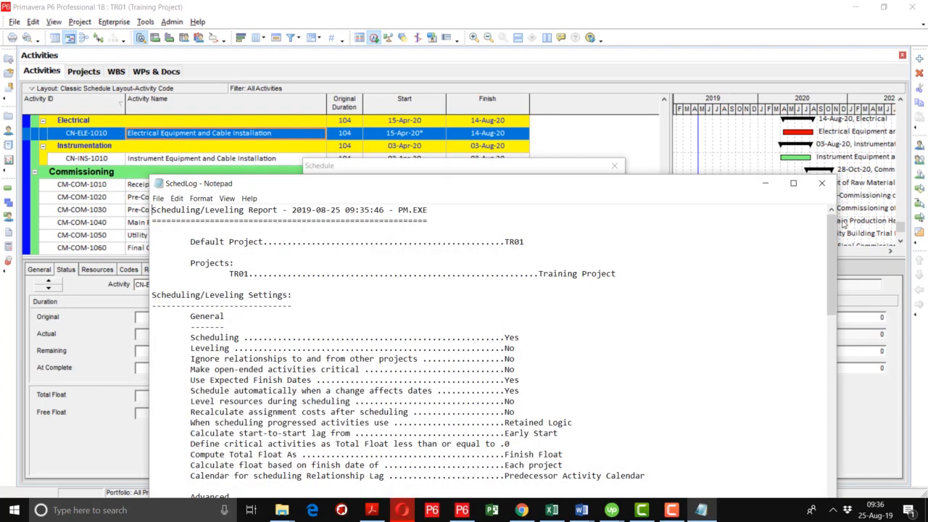
{"action": "left_click", "coordinate": [795, 184]}
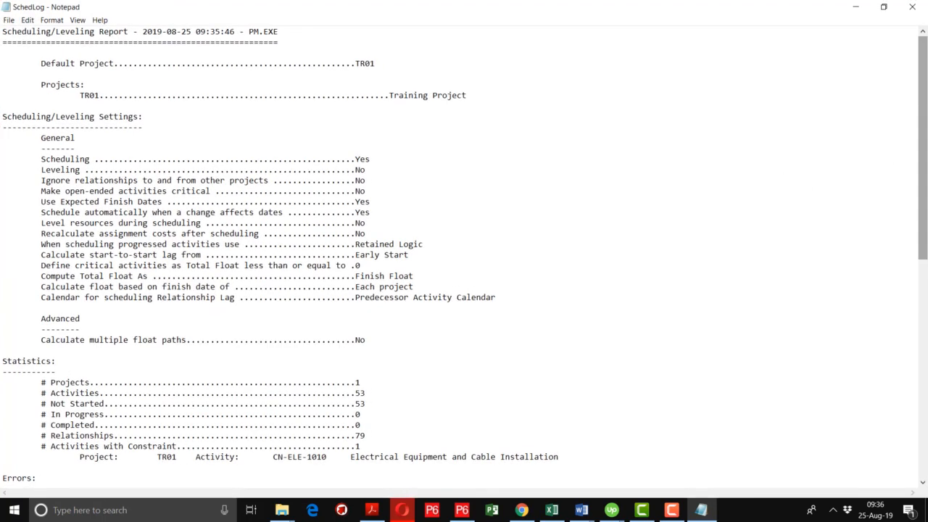
{"action": "left_click_drag", "start_coordinate": [925, 152], "coordinate": [920, 408]}
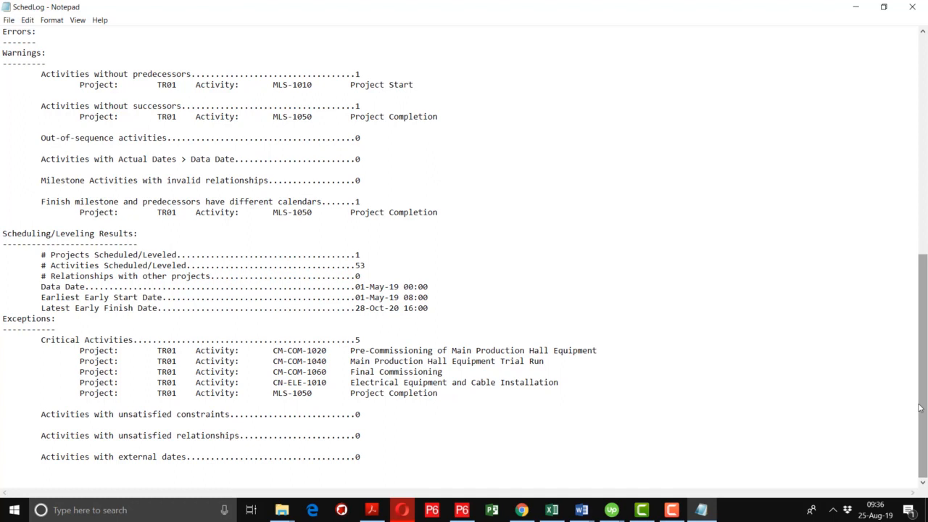
{"action": "left_click", "coordinate": [915, 9]}
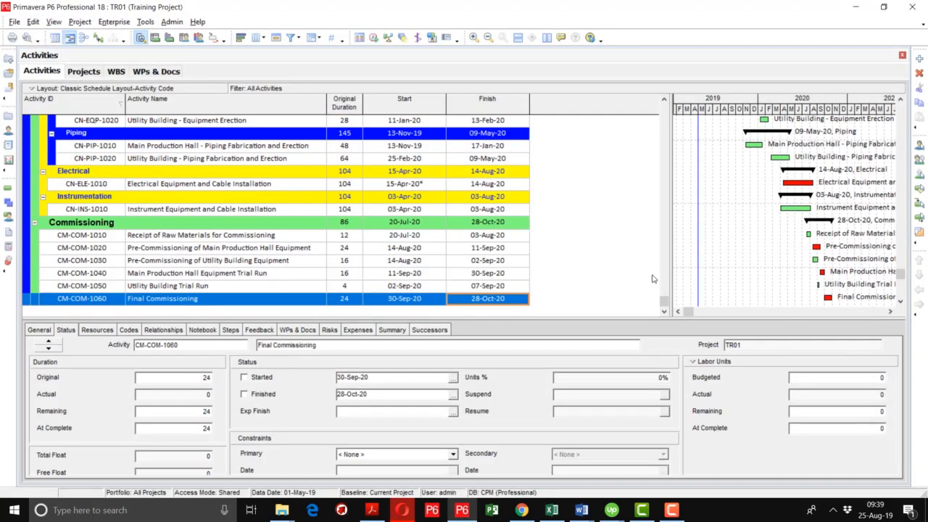
- Give activity CM-COM-1060, Final Commissioning, a primary constraint of Mandatory Finish dated 20-Oct-20
{"action": "left_click_drag", "start_coordinate": [665, 301], "coordinate": [677, 107]}
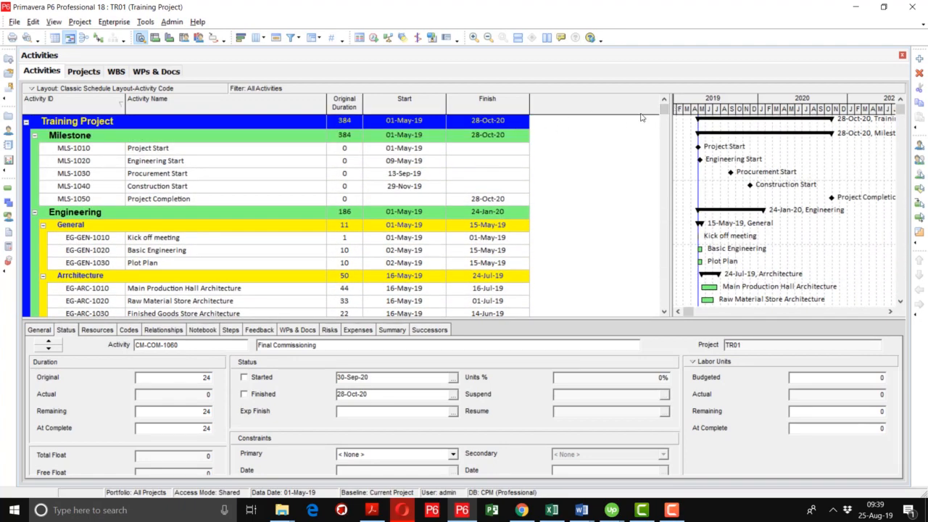
{"action": "left_click_drag", "start_coordinate": [661, 113], "coordinate": [647, 312]}
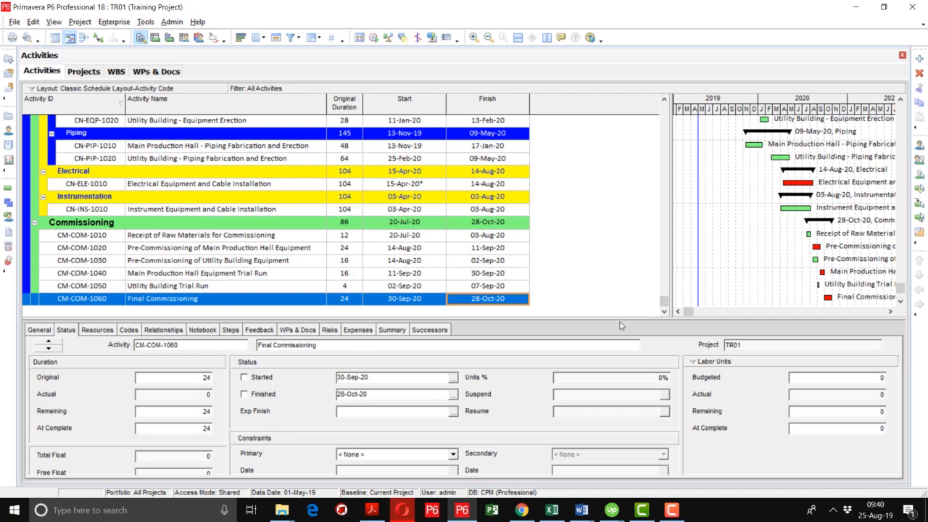
{"action": "left_click_drag", "start_coordinate": [621, 324], "coordinate": [622, 277]}
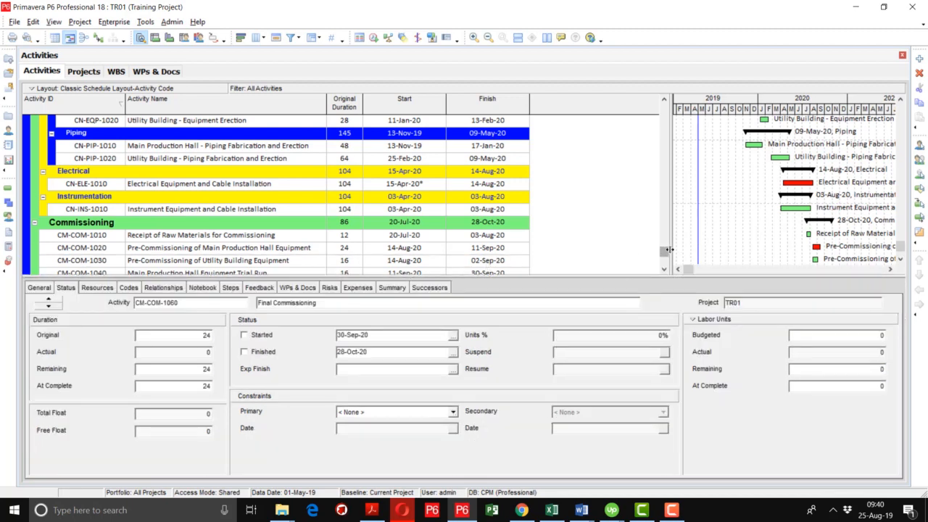
{"action": "left_click", "coordinate": [664, 271]}
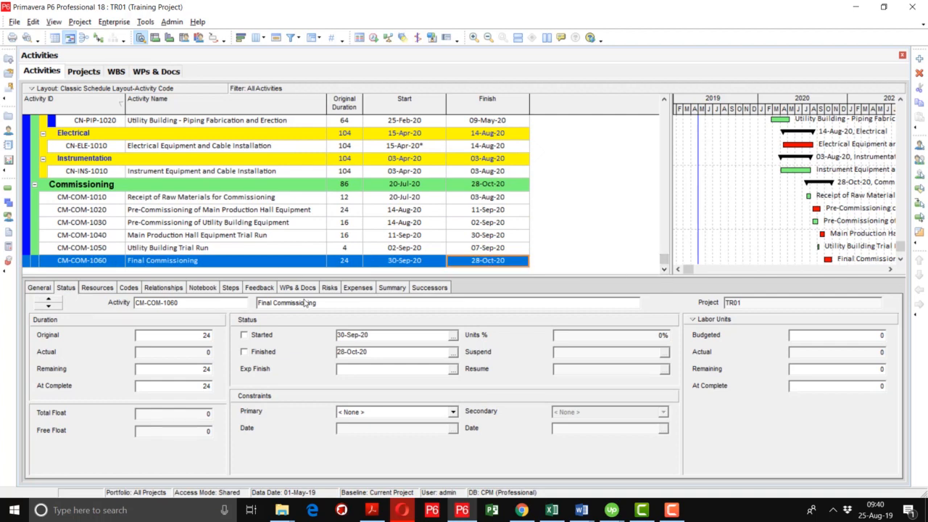
{"action": "left_click", "coordinate": [358, 413]}
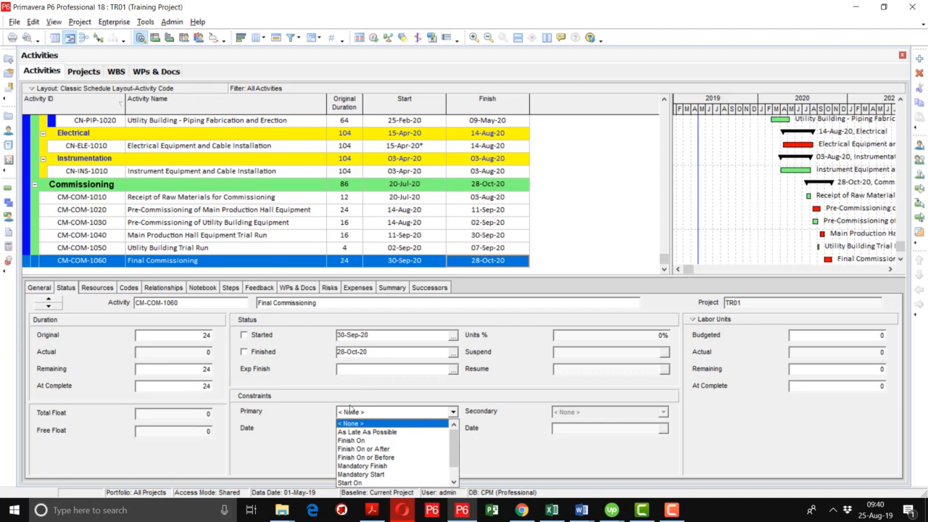
{"action": "left_click", "coordinate": [374, 466]}
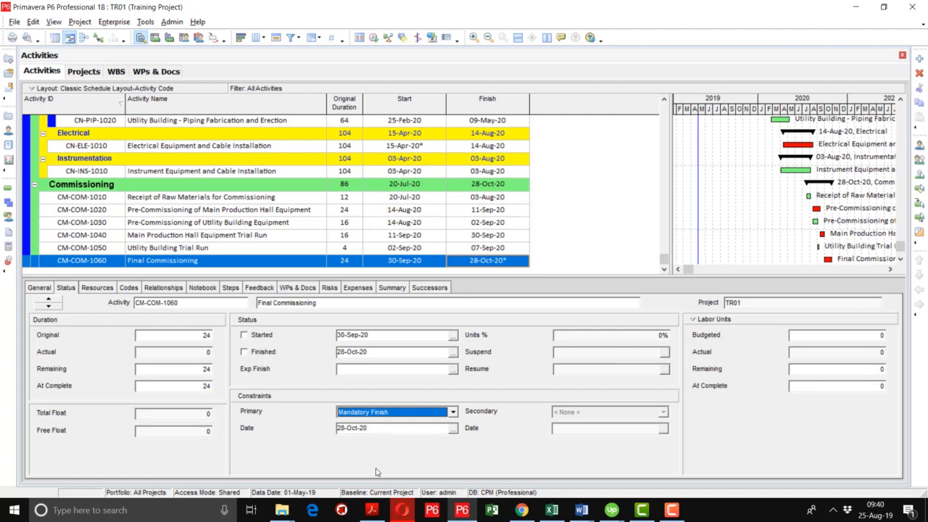
{"action": "left_click", "coordinate": [452, 428]}
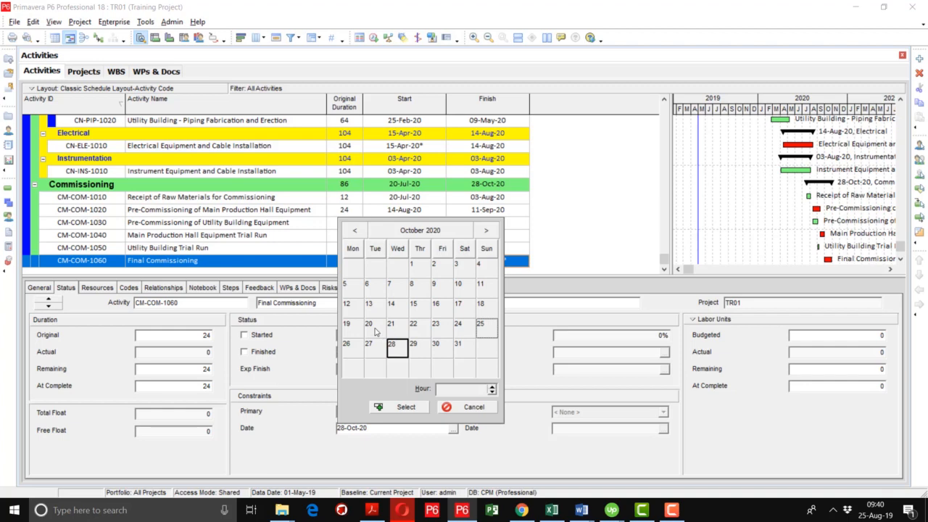
{"action": "double_click", "coordinate": [372, 326]}
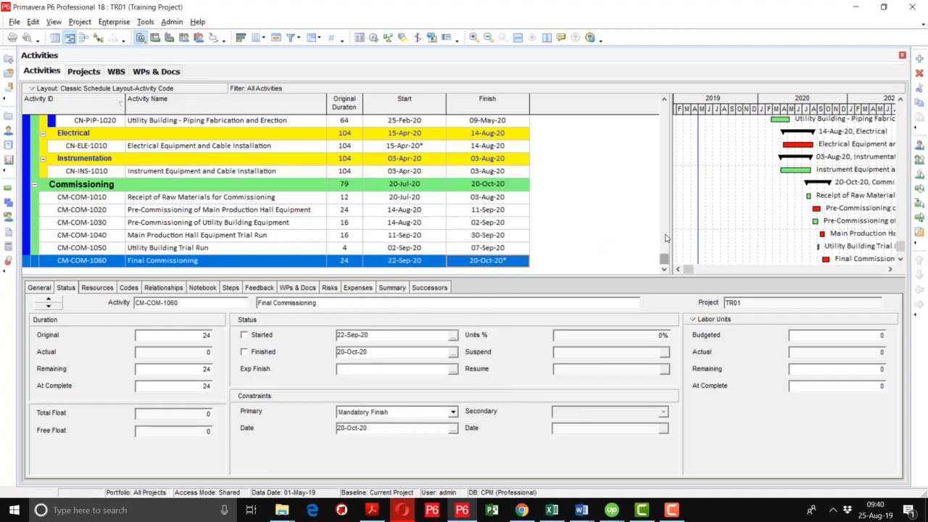
- Compare the project summary and Project Completion milestone dates with the start and finish dates of the Commissioning activities
{"action": "left_click_drag", "start_coordinate": [662, 262], "coordinate": [664, 100]}
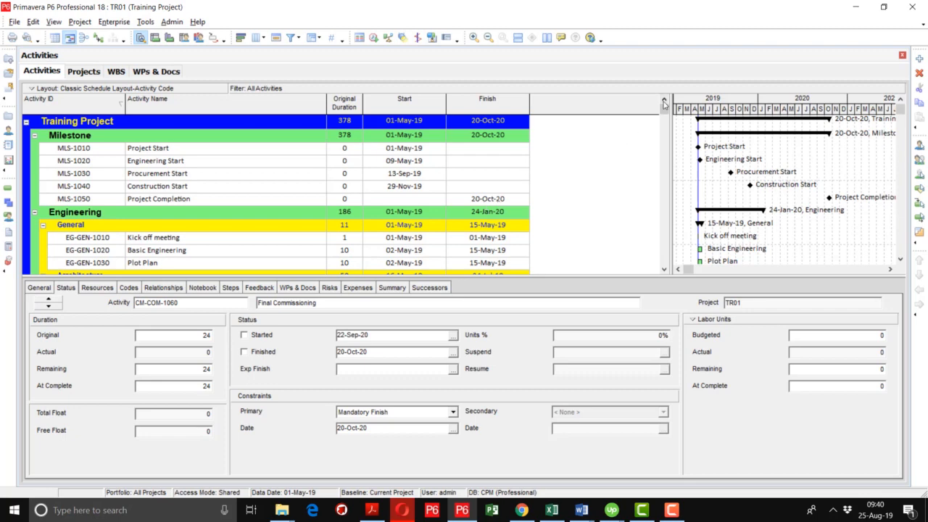
{"action": "left_click_drag", "start_coordinate": [664, 108], "coordinate": [659, 284]}
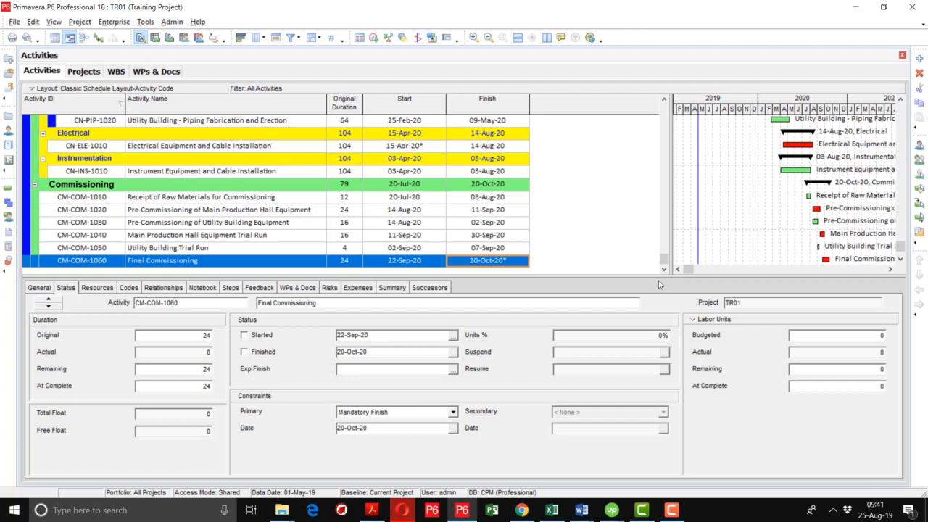
{"action": "left_click_drag", "start_coordinate": [664, 259], "coordinate": [664, 107]}
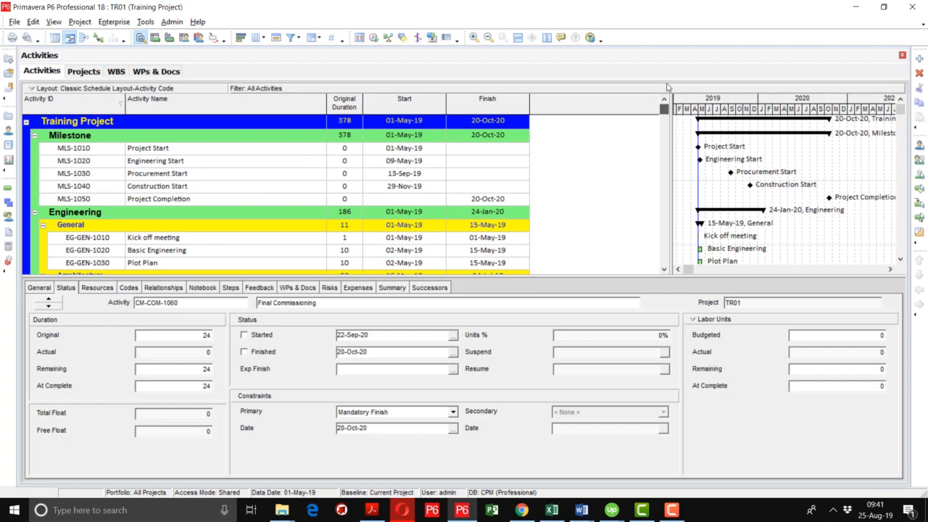
- Open the column setup for the activity table and search the available options for "constraint"
{"action": "right_click", "coordinate": [561, 108]}
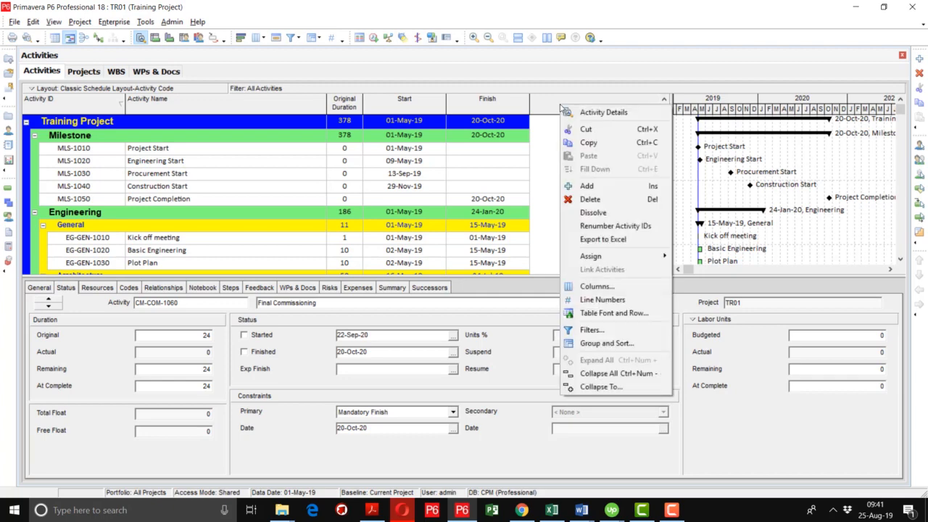
{"action": "left_click", "coordinate": [588, 286]}
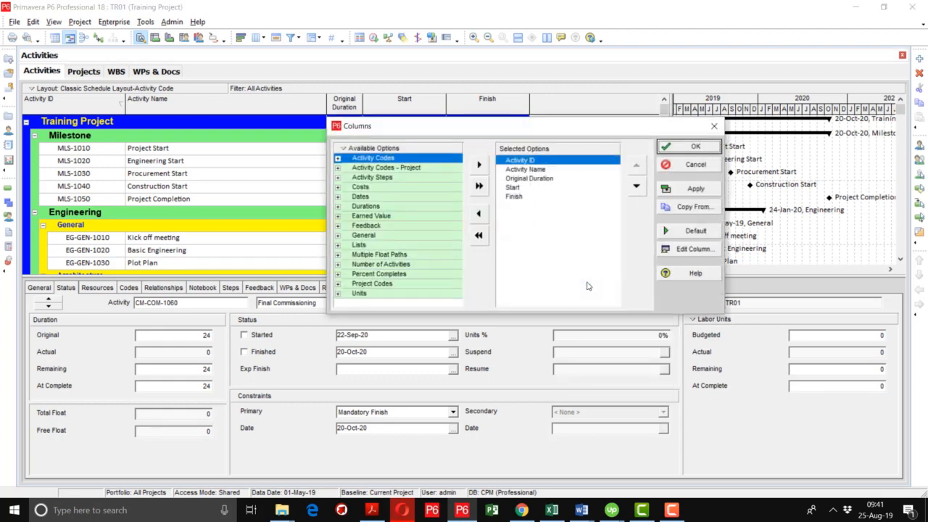
{"action": "right_click", "coordinate": [388, 148]}
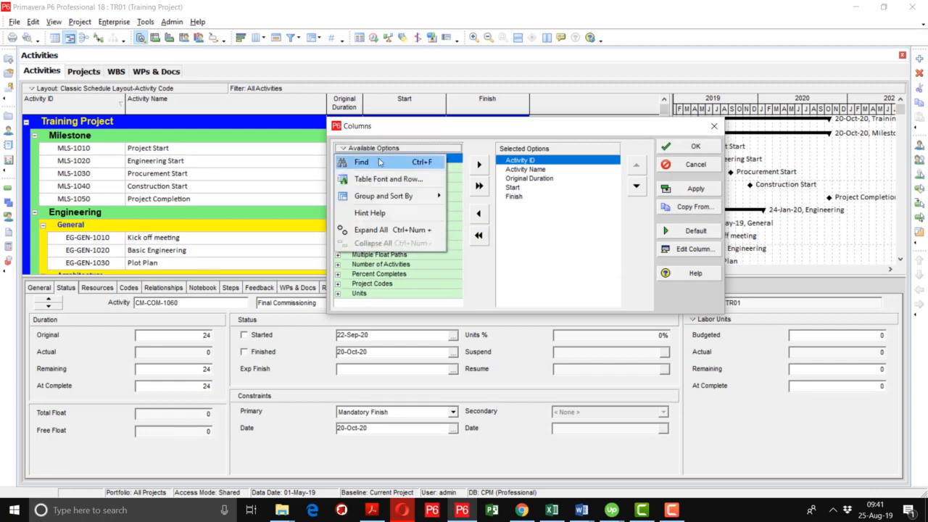
{"action": "left_click", "coordinate": [380, 160]}
{"action": "type", "text": "constrint"}
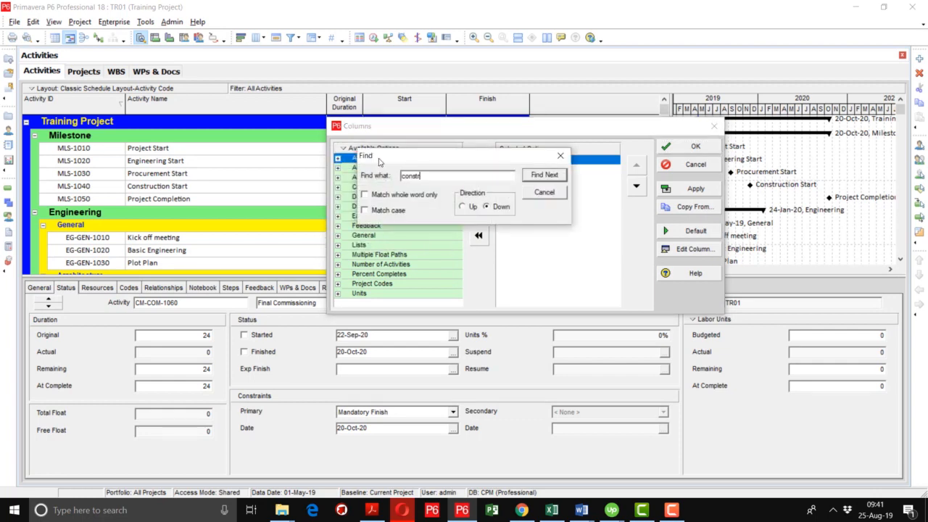
{"action": "key", "text": "BackSpace"}
{"action": "key", "text": "BackSpace"}
{"action": "key", "text": "BackSpace"}
{"action": "type", "text": "aint"}
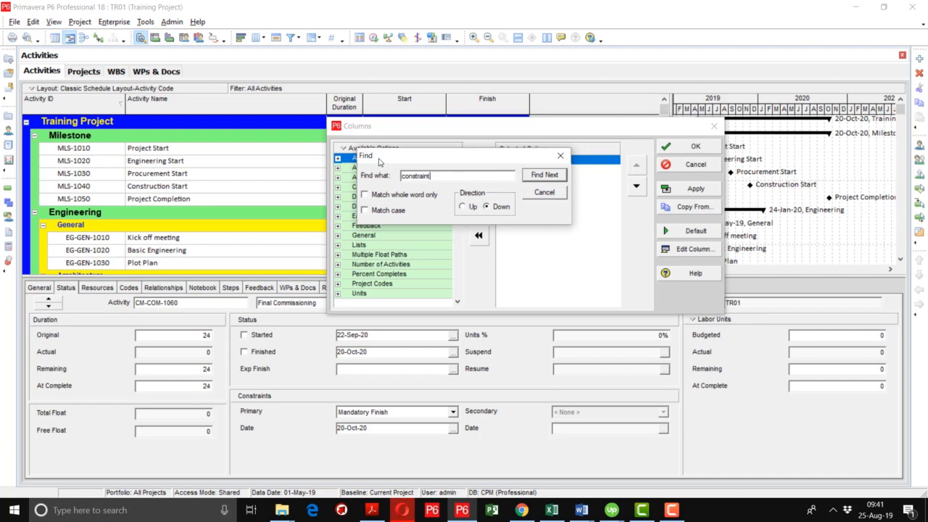
{"action": "key", "text": "Return"}
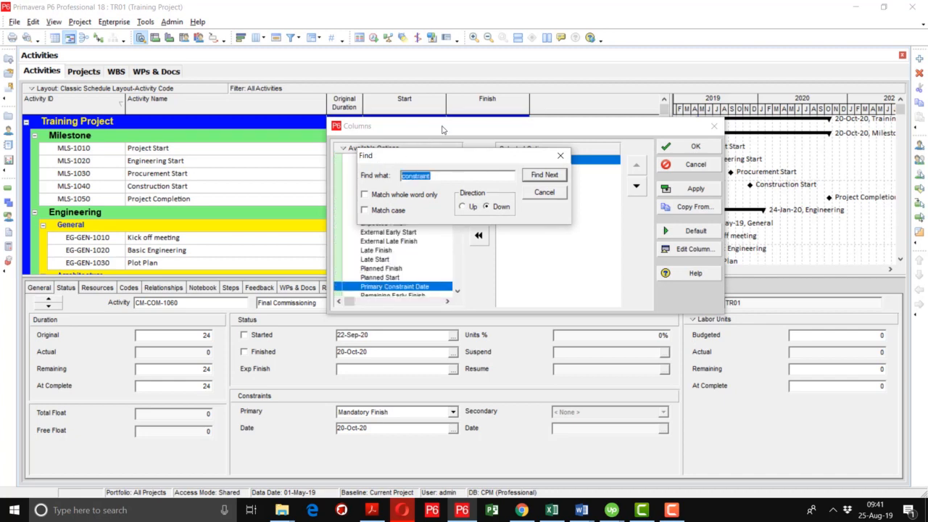
- Add Primary Constraint Date from the Dates group to the selected columns of the activity table
{"action": "left_click_drag", "start_coordinate": [442, 129], "coordinate": [324, 117]}
{"action": "left_click_drag", "start_coordinate": [410, 152], "coordinate": [439, 53]}
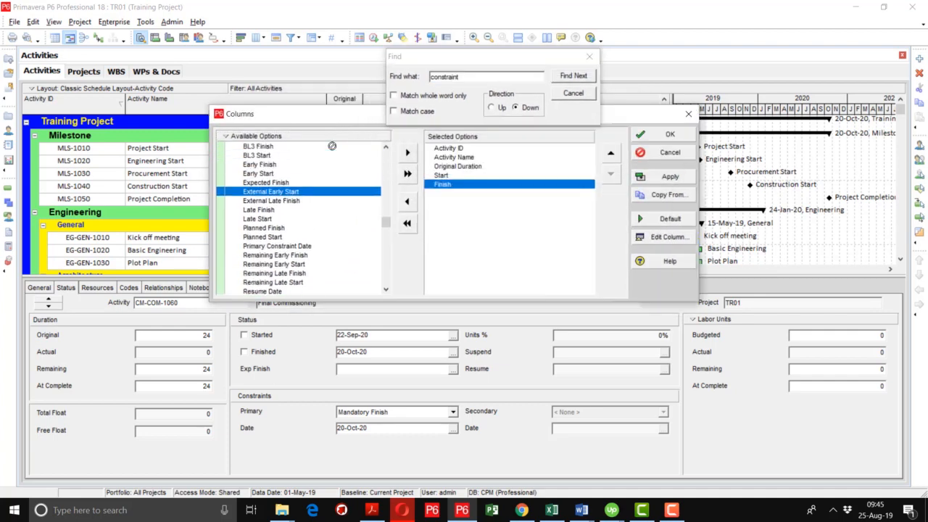
{"action": "scroll", "coordinate": [332, 146], "scroll_direction": "up", "scroll_amount": 6}
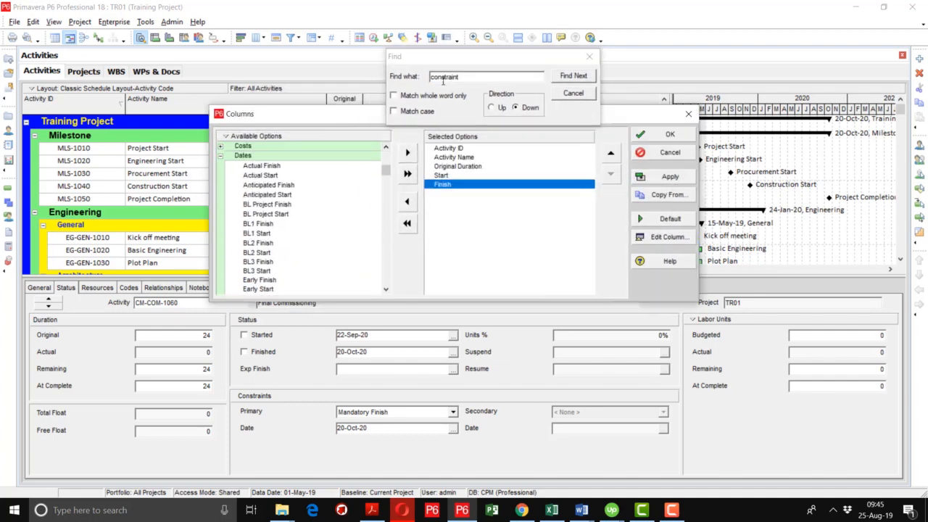
{"action": "left_click", "coordinate": [471, 75]}
{"action": "left_click", "coordinate": [589, 80]}
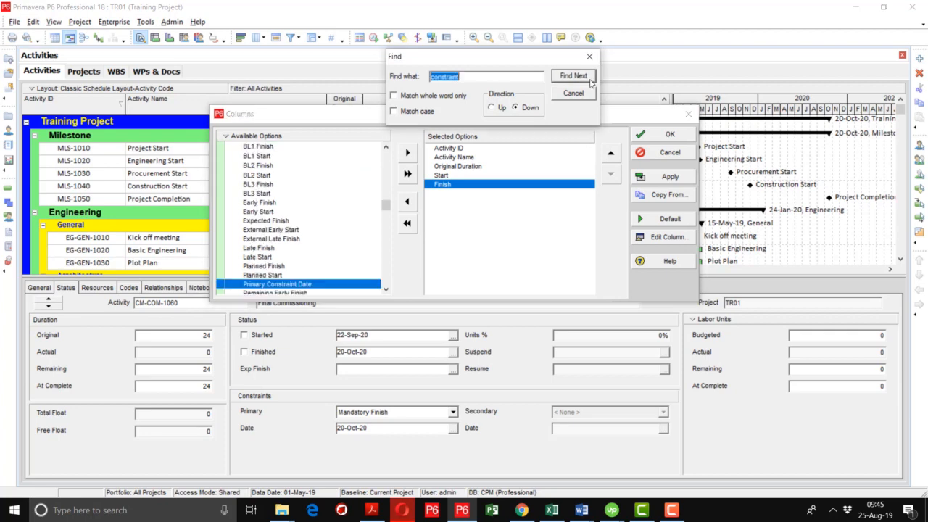
{"action": "double_click", "coordinate": [369, 285]}
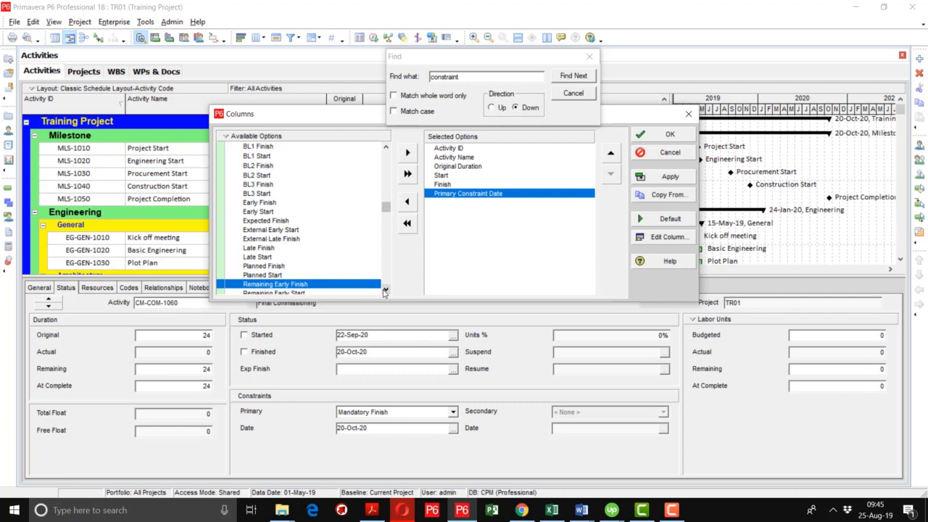
- Find the Primary Constraint option with another "constraint" search and add it to the selected columns
{"action": "left_click", "coordinate": [385, 290]}
{"action": "left_click", "coordinate": [385, 290]}
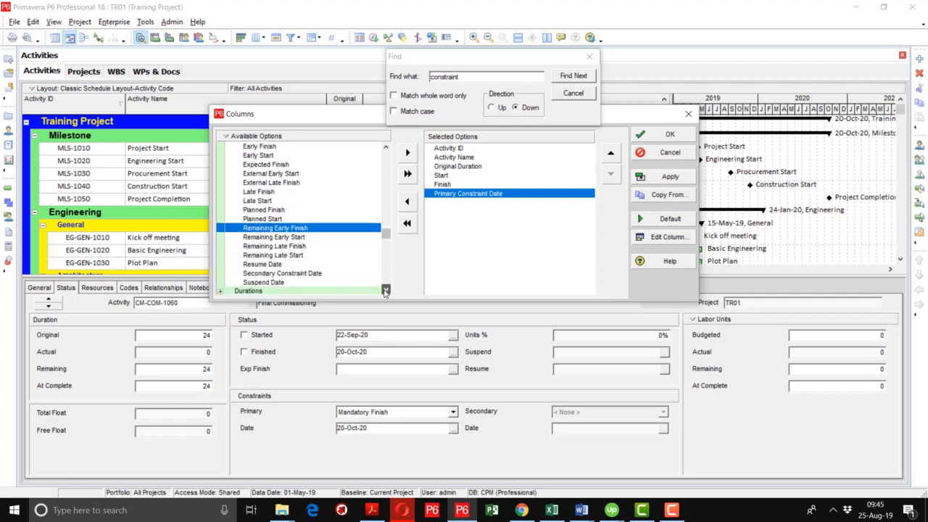
{"action": "left_click", "coordinate": [385, 290]}
{"action": "left_click", "coordinate": [479, 76]}
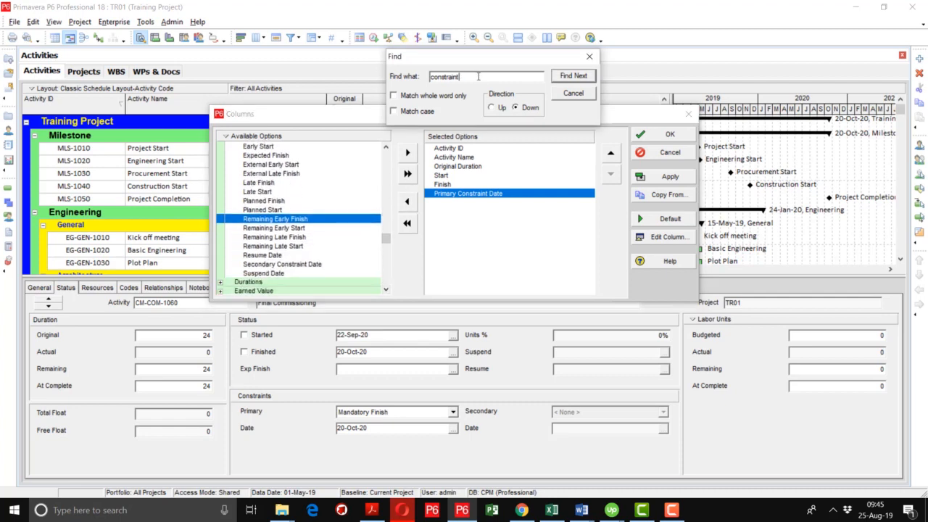
{"action": "key", "text": "Return"}
{"action": "key", "text": "Return"}
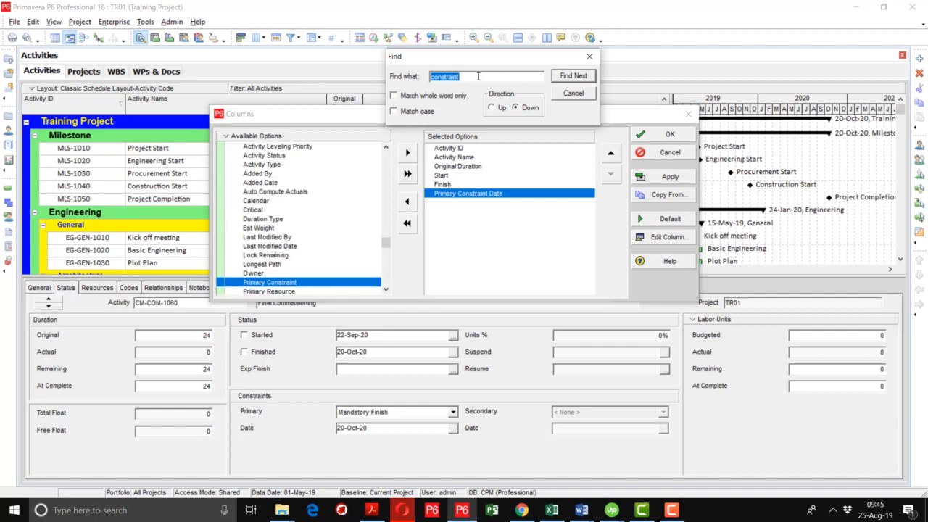
{"action": "double_click", "coordinate": [323, 284]}
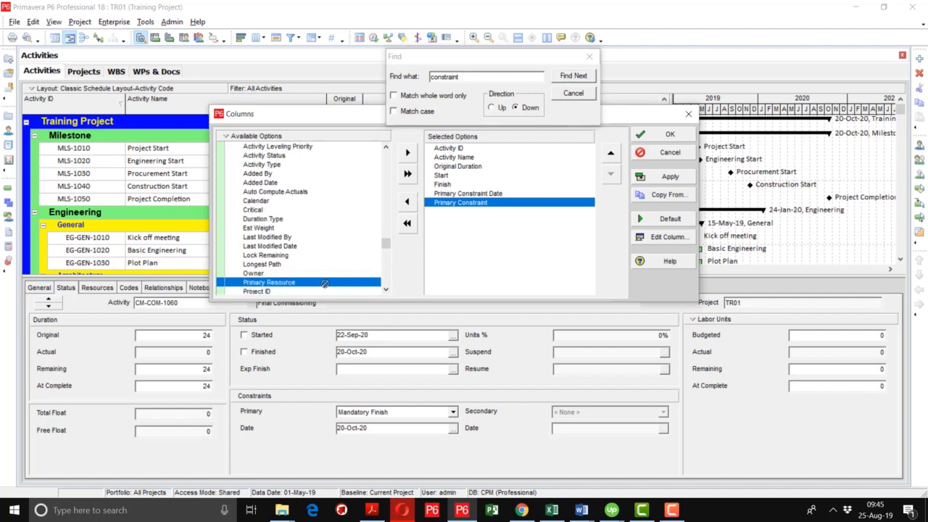
- Place Primary Constraint ahead of Primary Constraint Date and apply the column selection to the activity table
{"action": "left_click", "coordinate": [610, 155]}
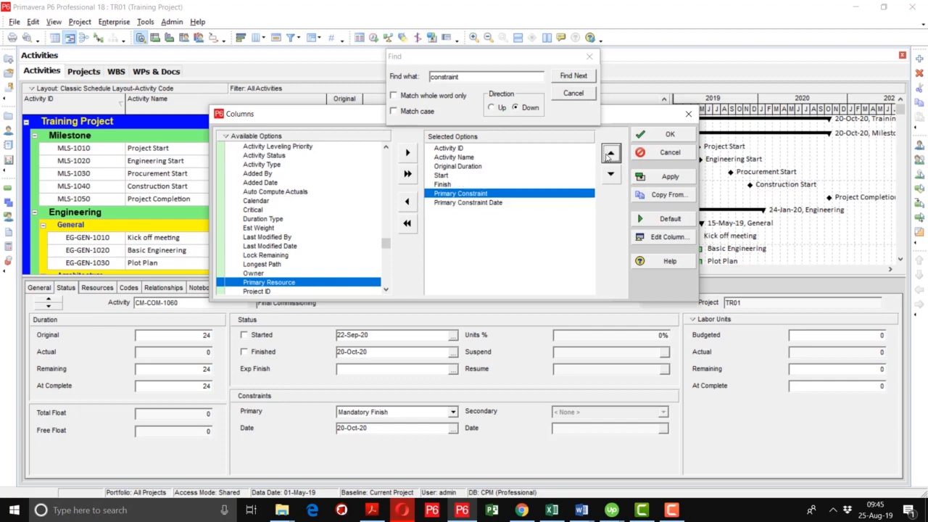
{"action": "left_click", "coordinate": [658, 177]}
{"action": "left_click", "coordinate": [589, 57]}
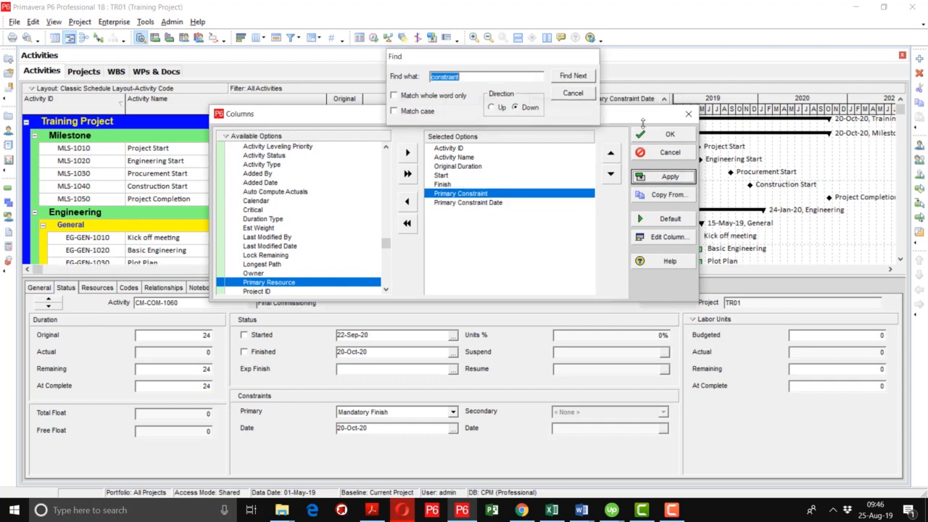
{"action": "left_click", "coordinate": [662, 135]}
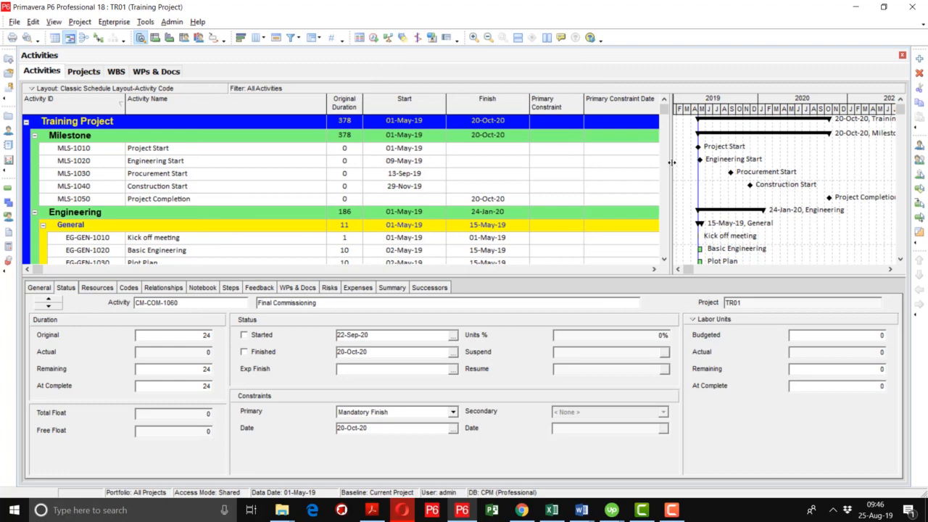
- Widen the activity table area and the Primary Constraint column so both constraint columns fit in full
{"action": "left_click_drag", "start_coordinate": [672, 162], "coordinate": [731, 163]}
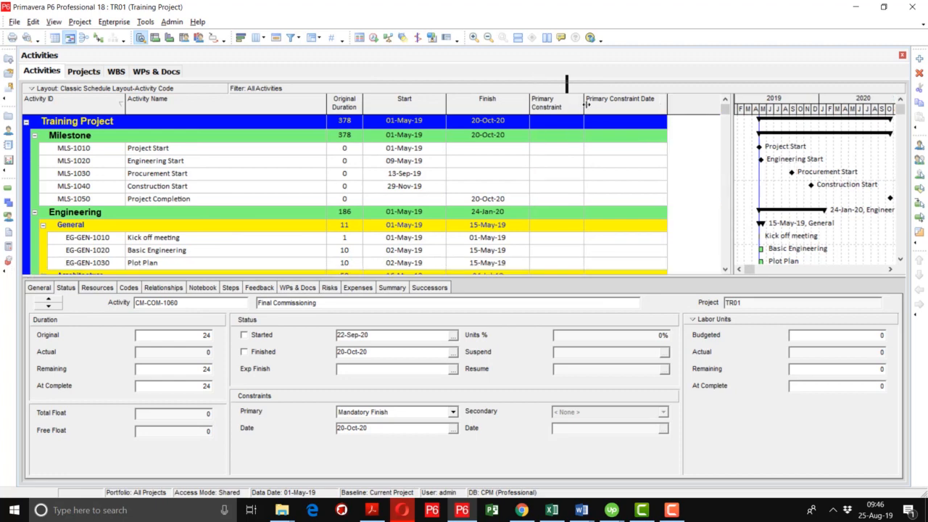
{"action": "left_click_drag", "start_coordinate": [585, 104], "coordinate": [599, 103]}
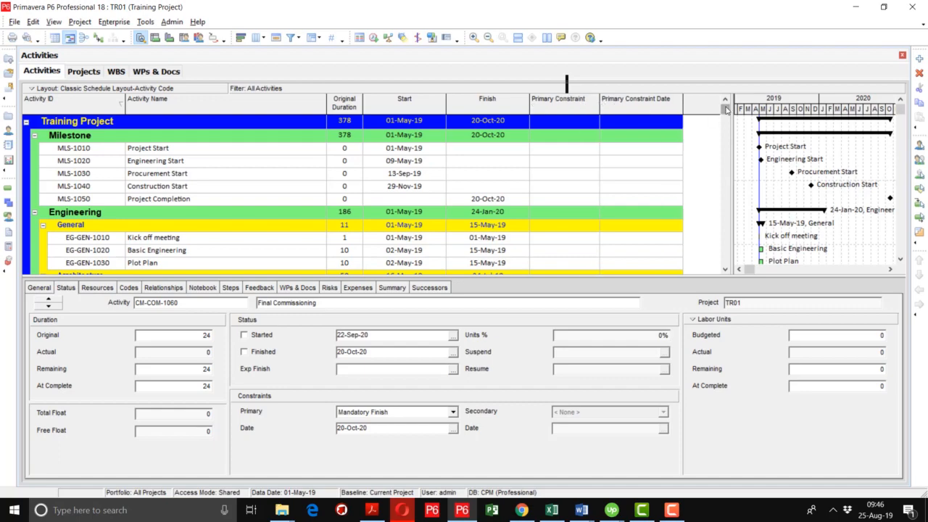
- Examine the primary constraint and constraint date of activities CN-ELE-1010 and CM-COM-1060 in the activity table
{"action": "left_click_drag", "start_coordinate": [726, 110], "coordinate": [726, 247]}
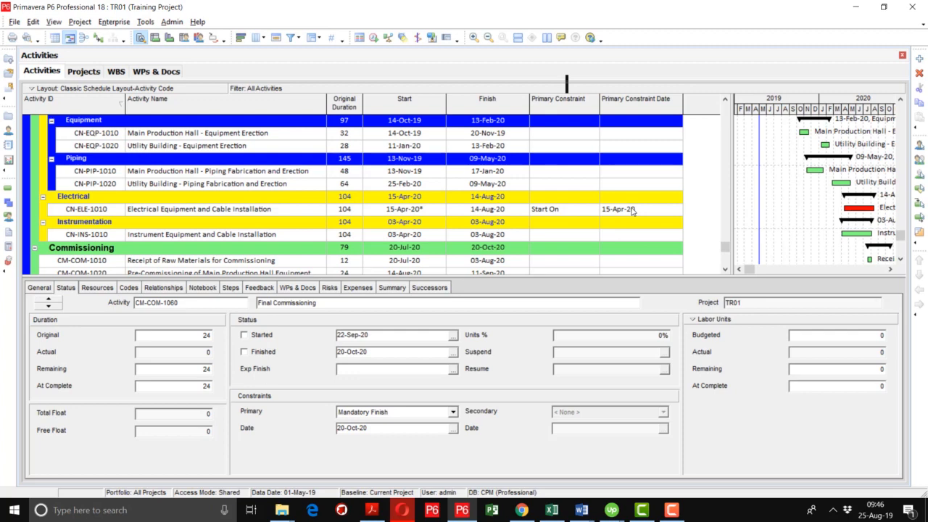
{"action": "left_click", "coordinate": [580, 212]}
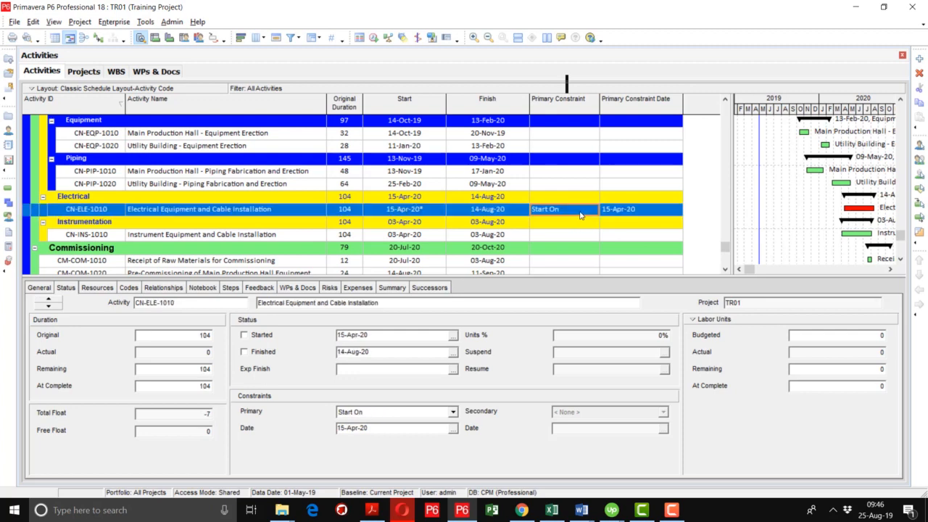
{"action": "left_click", "coordinate": [580, 212]}
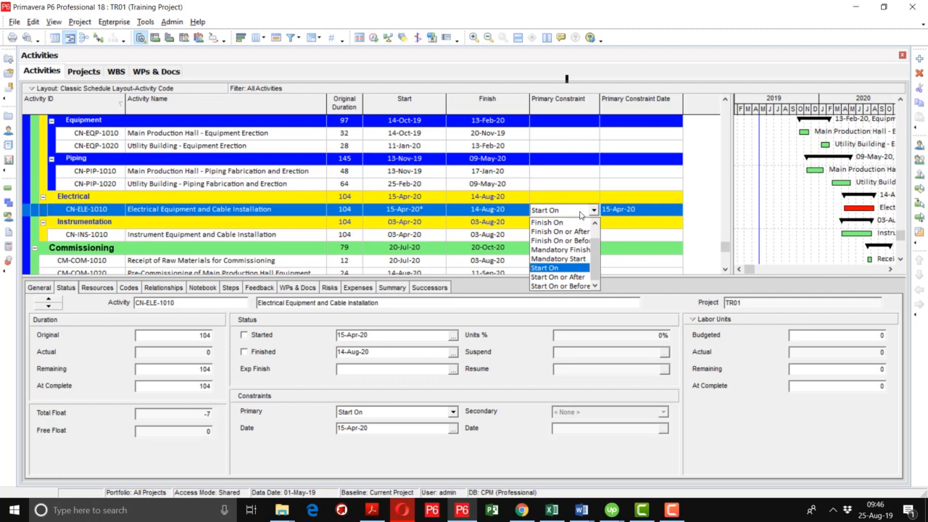
{"action": "left_click", "coordinate": [580, 211]}
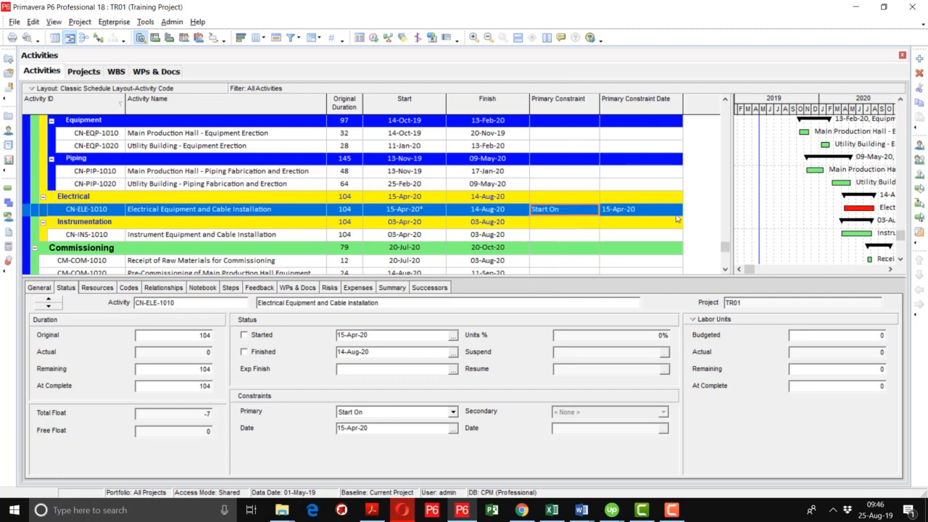
{"action": "left_click", "coordinate": [677, 214]}
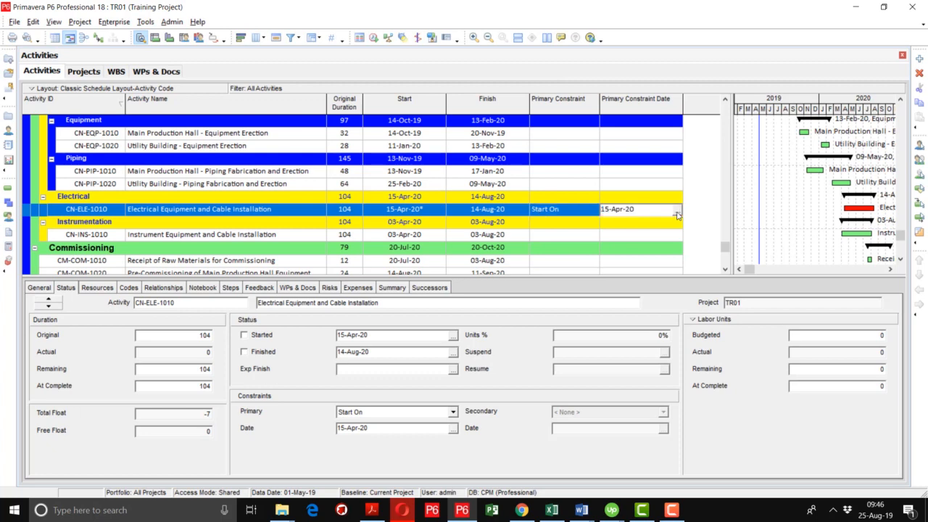
{"action": "key", "text": "Escape"}
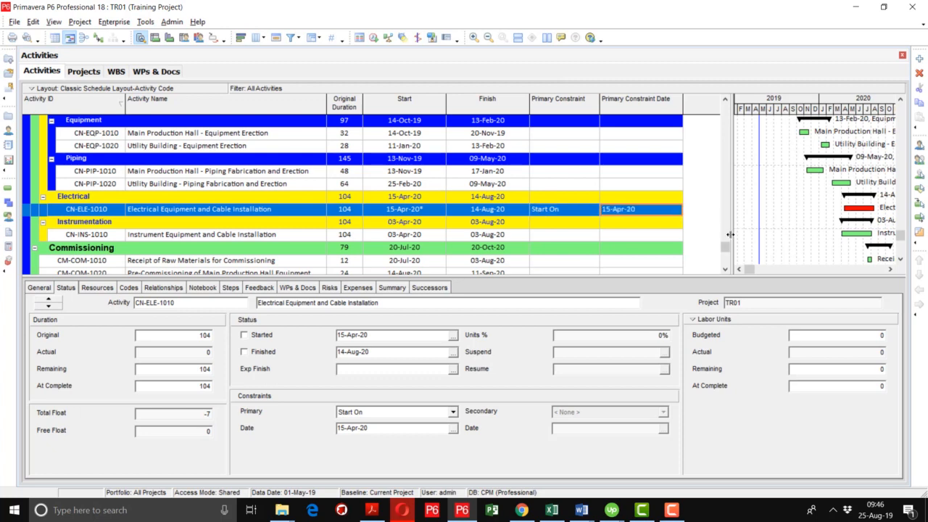
{"action": "left_click_drag", "start_coordinate": [726, 247], "coordinate": [726, 270]}
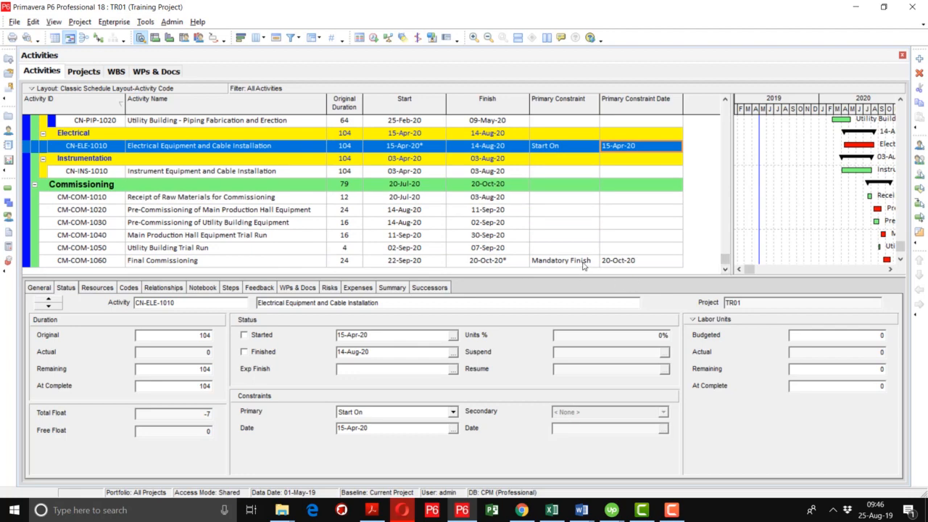
{"action": "left_click", "coordinate": [584, 265]}
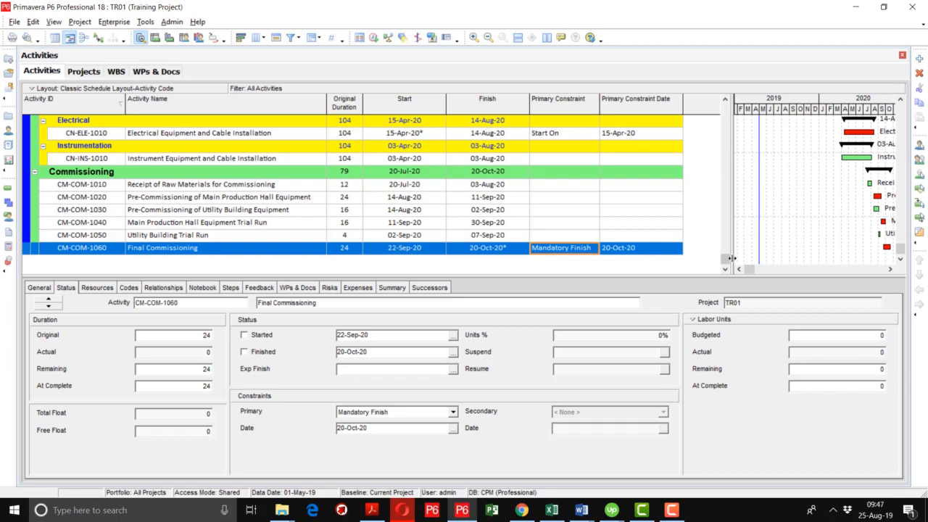
- Read the critical activities and the activities with constraints in the scheduling log, and close the log
{"action": "left_click_drag", "start_coordinate": [725, 262], "coordinate": [725, 109]}
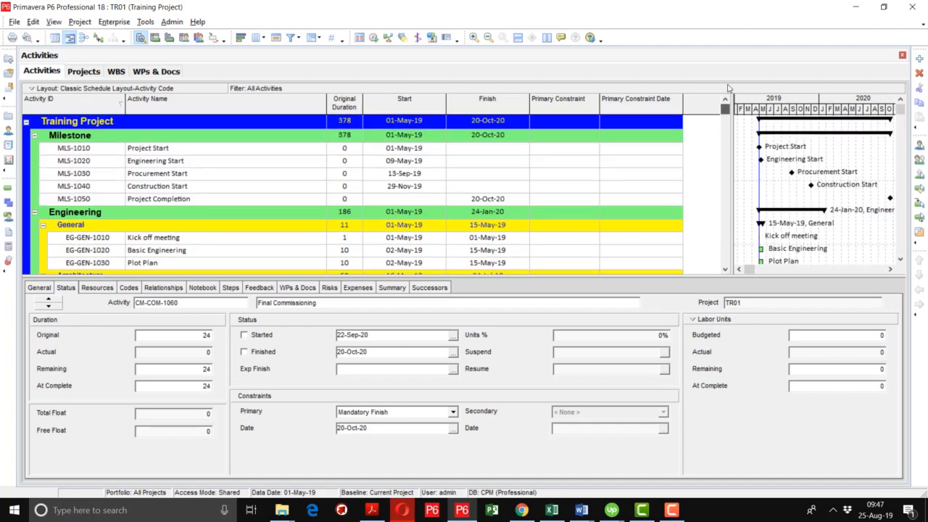
{"action": "left_click", "coordinate": [374, 37]}
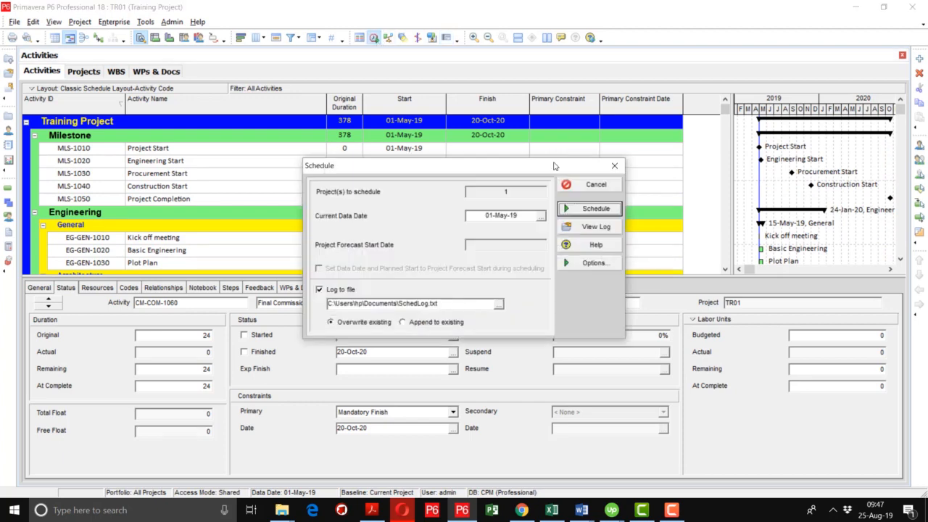
{"action": "left_click", "coordinate": [587, 227]}
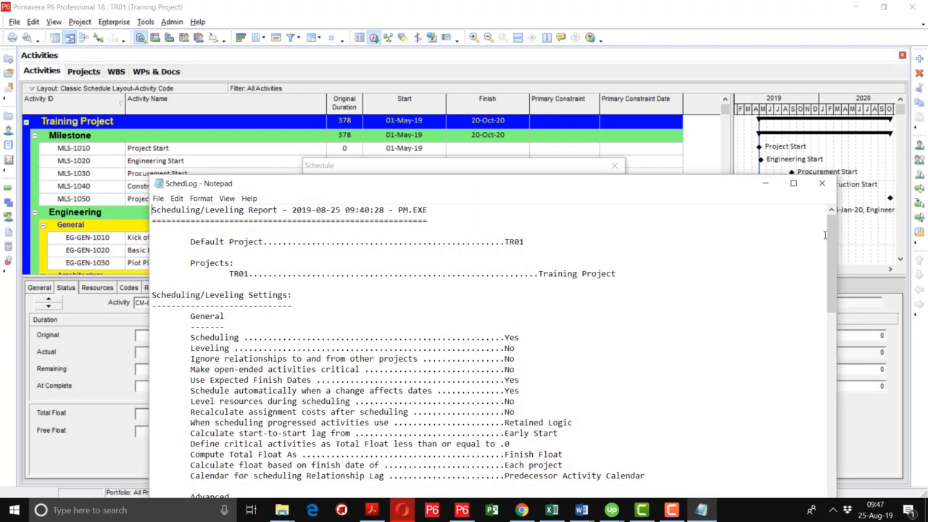
{"action": "left_click_drag", "start_coordinate": [829, 240], "coordinate": [828, 440]}
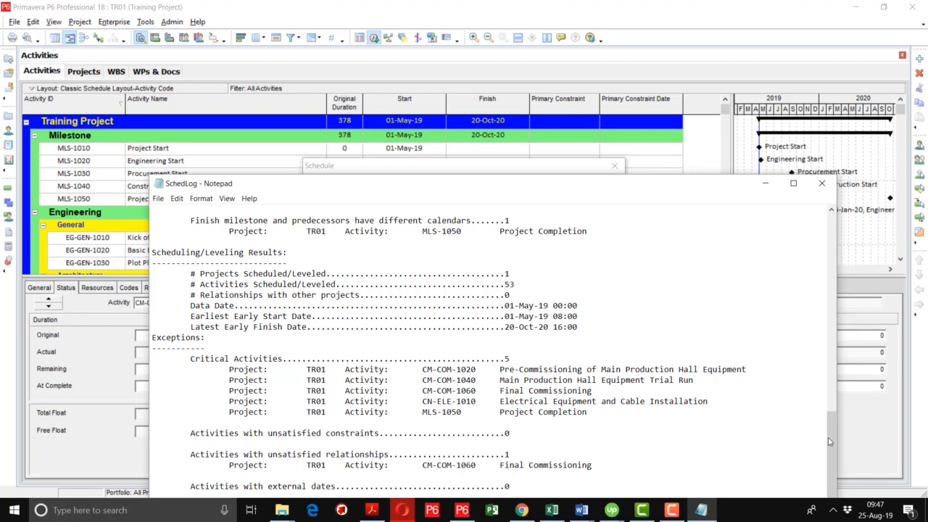
{"action": "left_click_drag", "start_coordinate": [830, 442], "coordinate": [836, 341]}
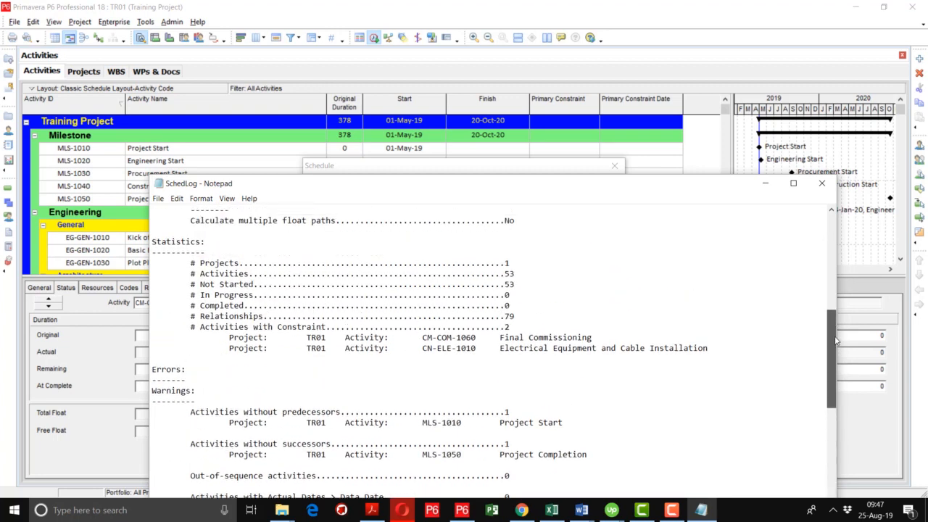
{"action": "left_click_drag", "start_coordinate": [709, 349], "coordinate": [507, 338]}
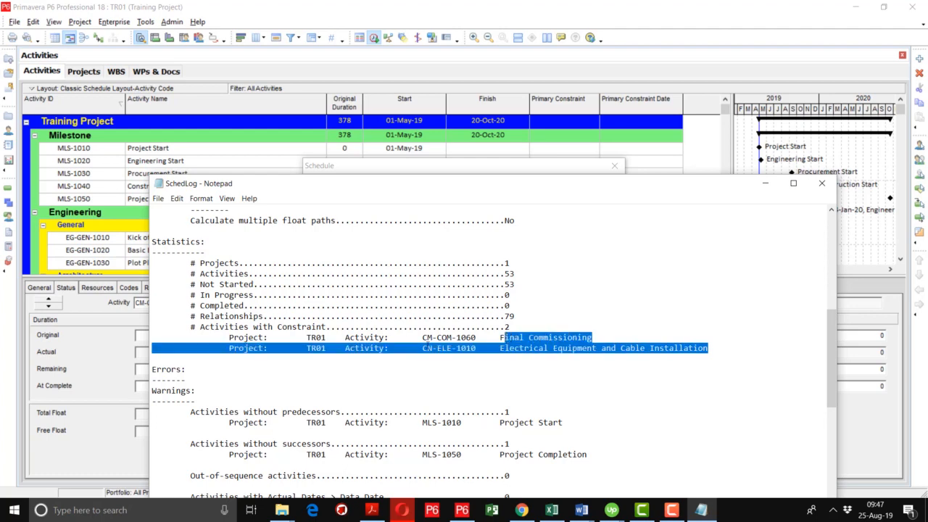
{"action": "left_click_drag", "start_coordinate": [426, 348], "coordinate": [148, 323]}
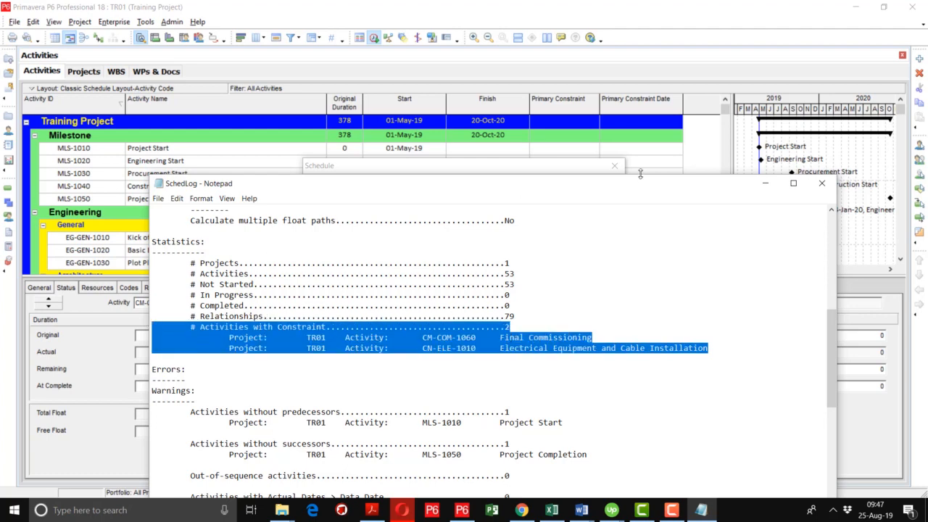
{"action": "left_click", "coordinate": [822, 183]}
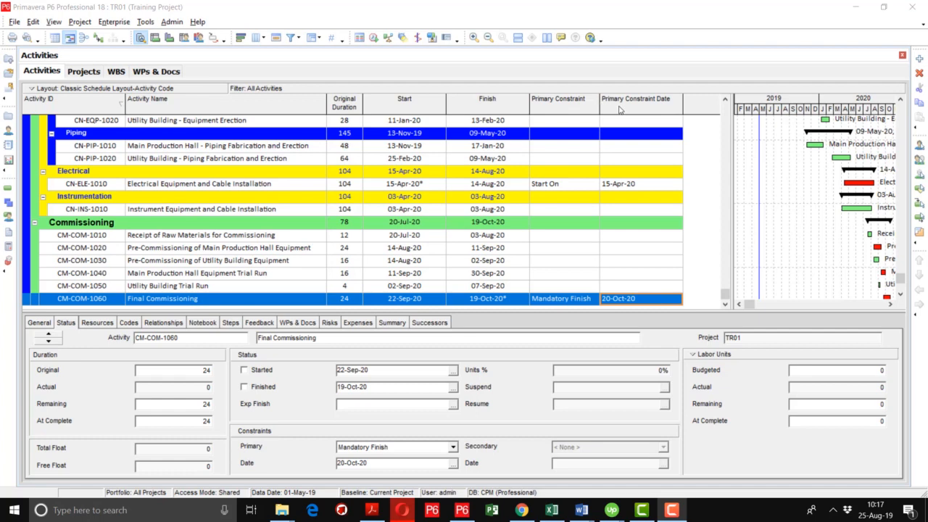
- Remove the Mandatory Finish primary constraint from activity CM-COM-1060 by setting its primary constraint to none
{"action": "left_click", "coordinate": [591, 303]}
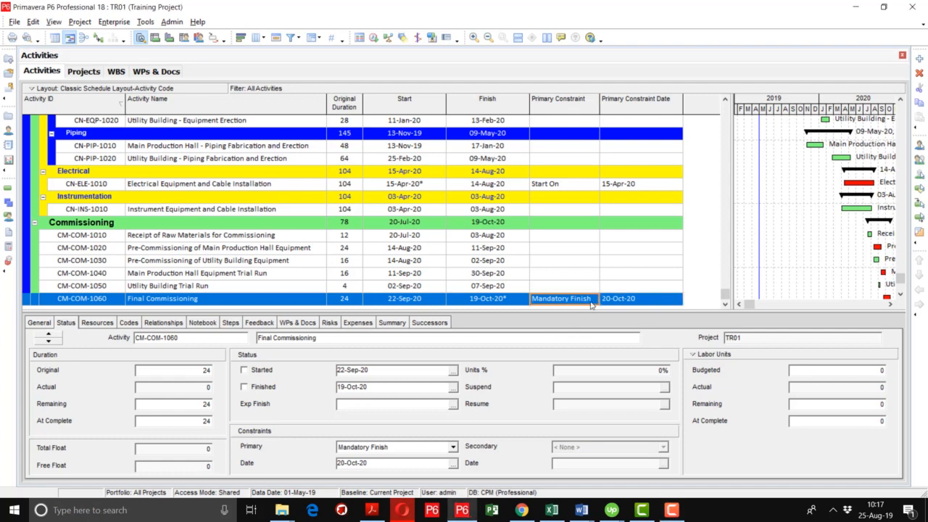
{"action": "left_click", "coordinate": [590, 305]}
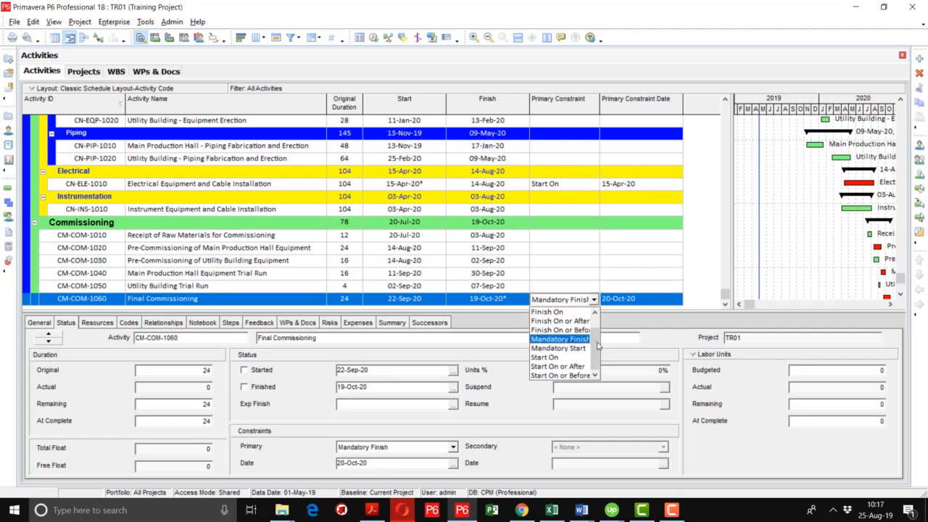
{"action": "scroll", "coordinate": [599, 345], "scroll_direction": "up", "scroll_amount": 2}
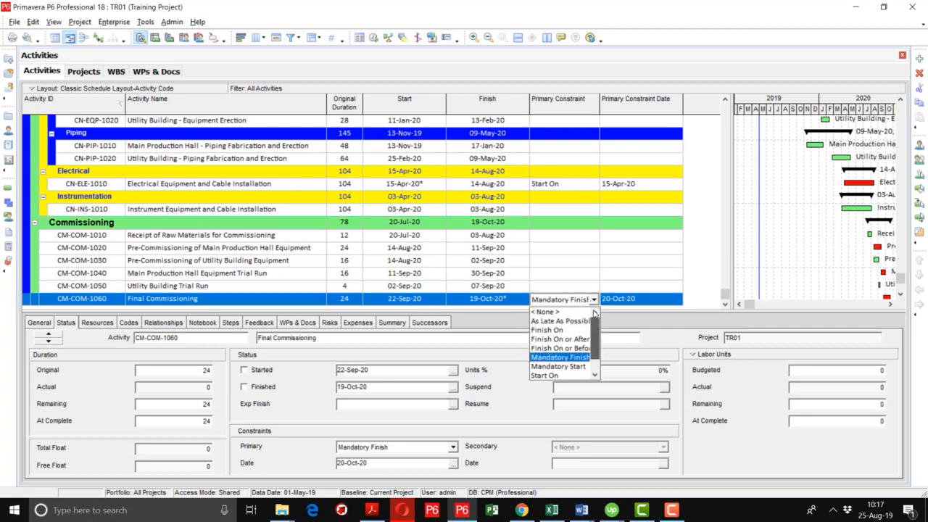
{"action": "left_click", "coordinate": [566, 313]}
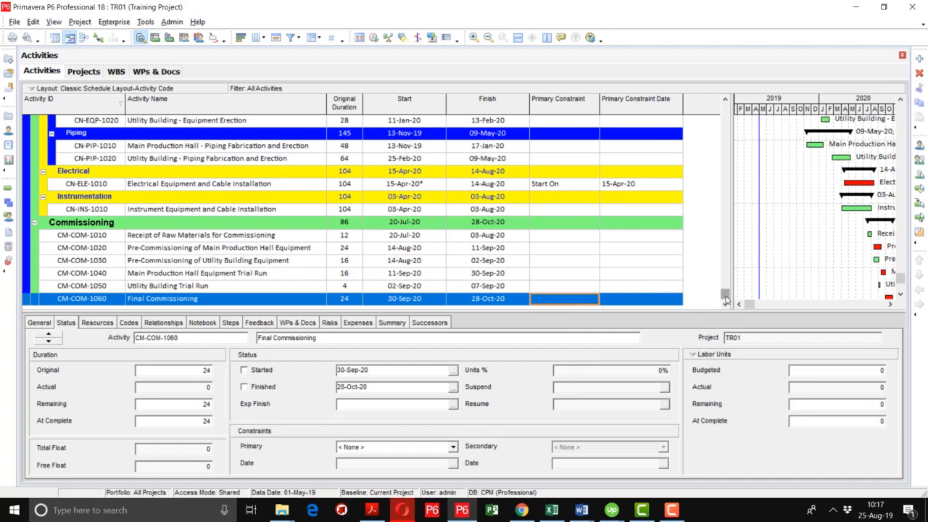
- Review the project and milestone dates at the start of the activity table, and display the primary constraint types available for CM-COM-1060
{"action": "left_click_drag", "start_coordinate": [725, 299], "coordinate": [728, 101]}
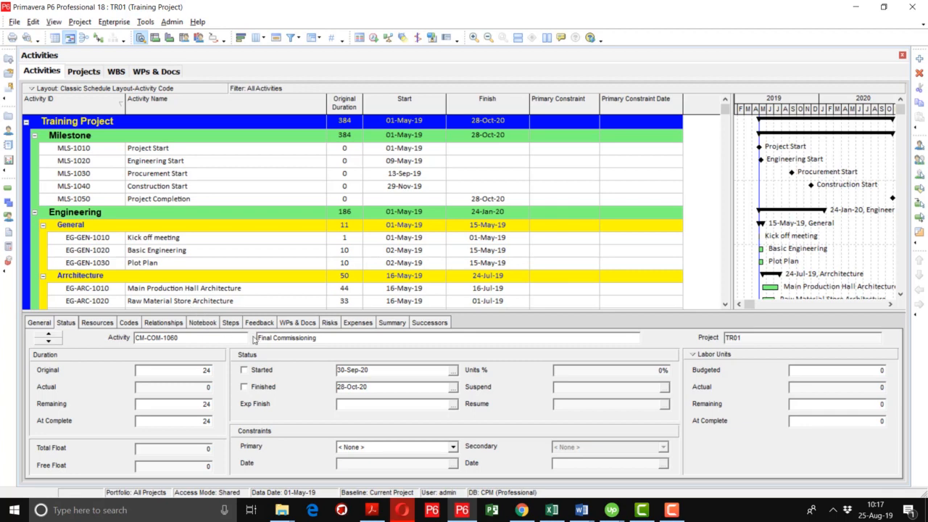
{"action": "left_click", "coordinate": [414, 451]}
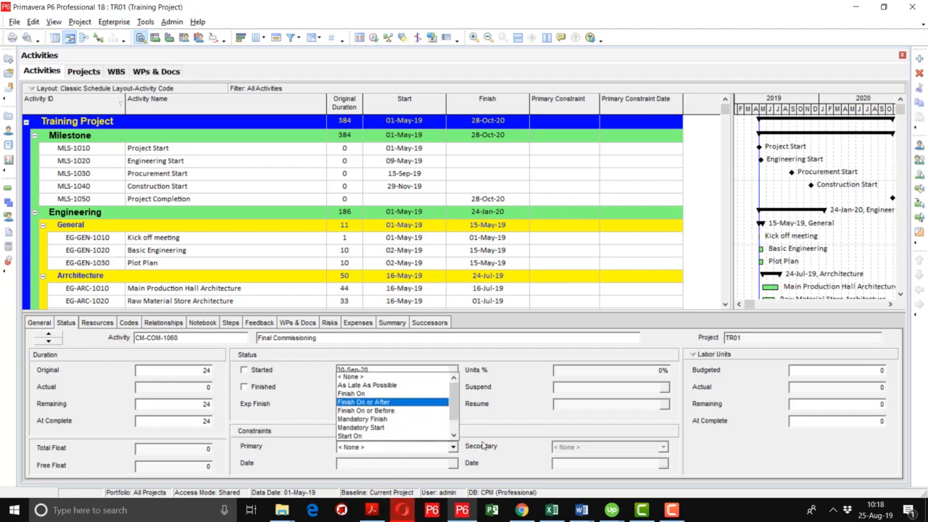